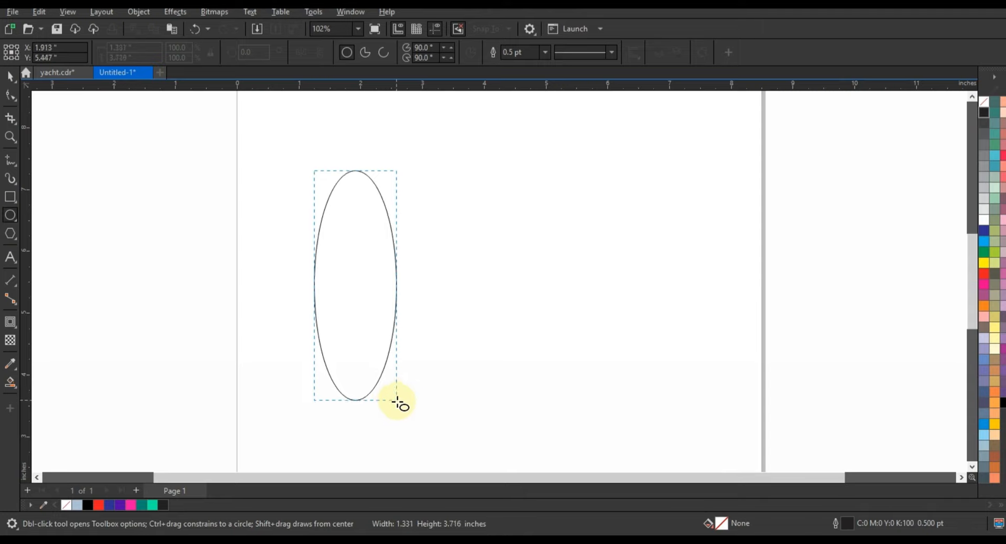
- Set the drawn ellipse's outline width to 2.0 pt
key(space)
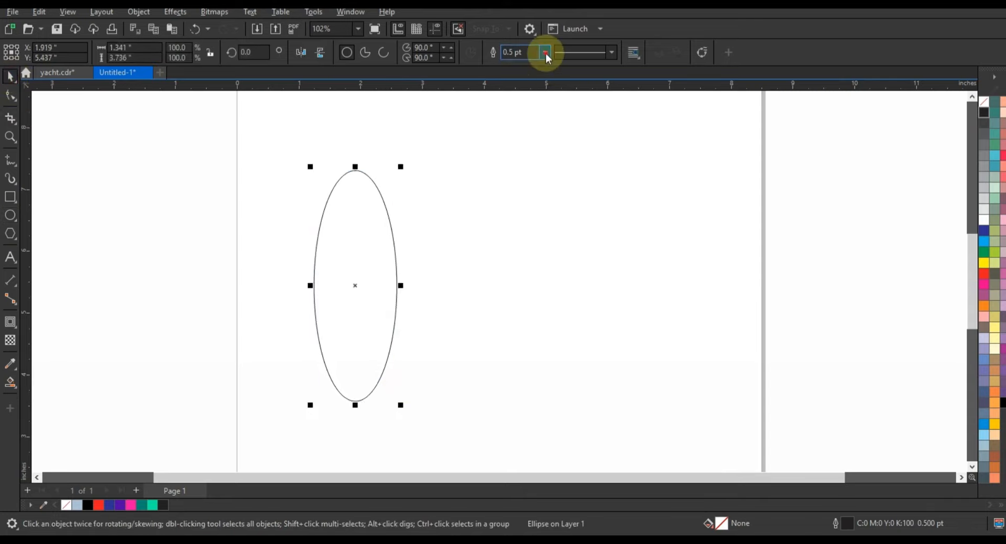
click(545, 52)
click(524, 124)
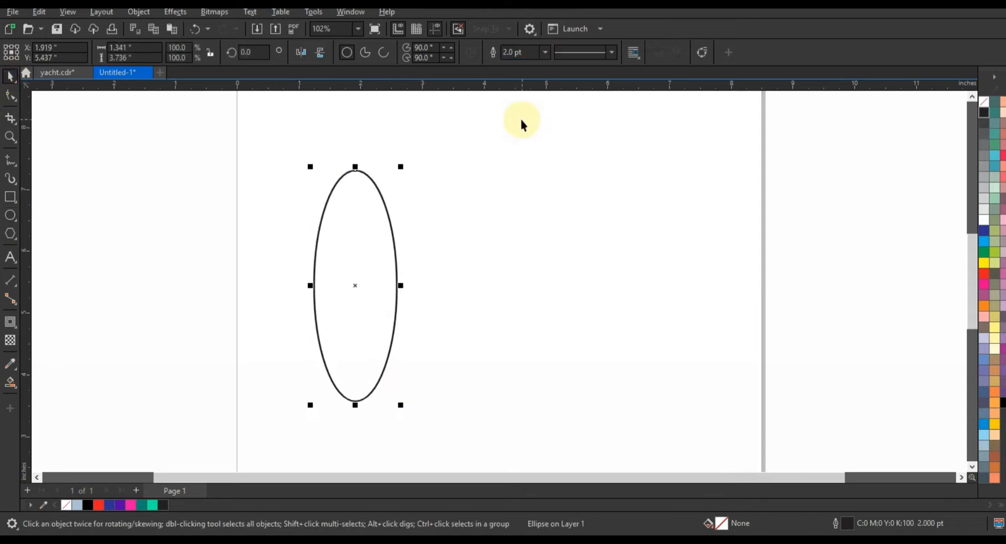
- Widen the ellipse to about 1.41 inches and combine it with an overlapping copy placed about 0.69 inches to its right
mouse_move(401, 286)
mouse_down()
mouse_move(363, 287)
mouse_move(393, 294)
mouse_up()
drag(279, 137, 426, 391)
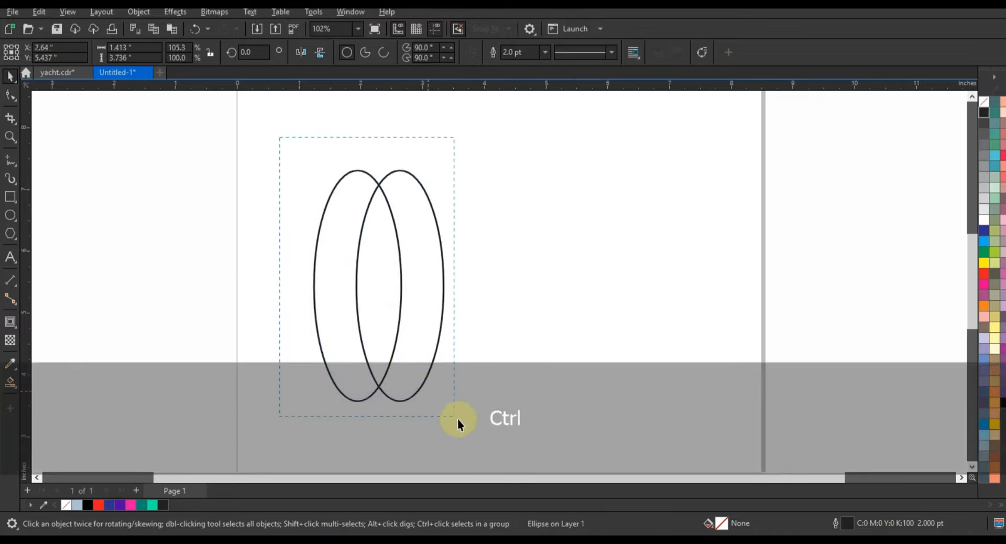
drag(457, 419, 460, 419)
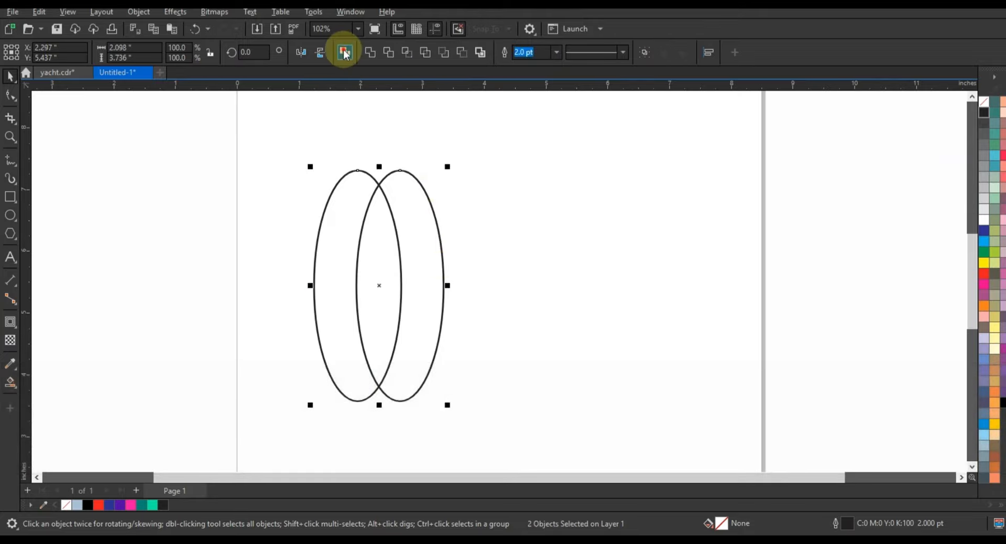
- Draw a straight horizontal line about 2.05 inches long beside the page and set its outline width to 3.0 pt
click(11, 160)
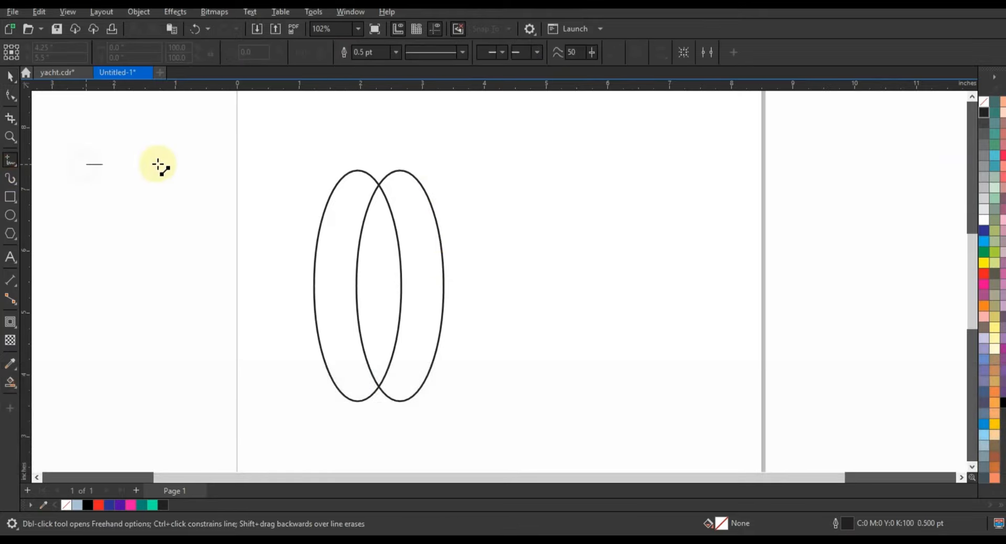
ctrl+click(217, 164)
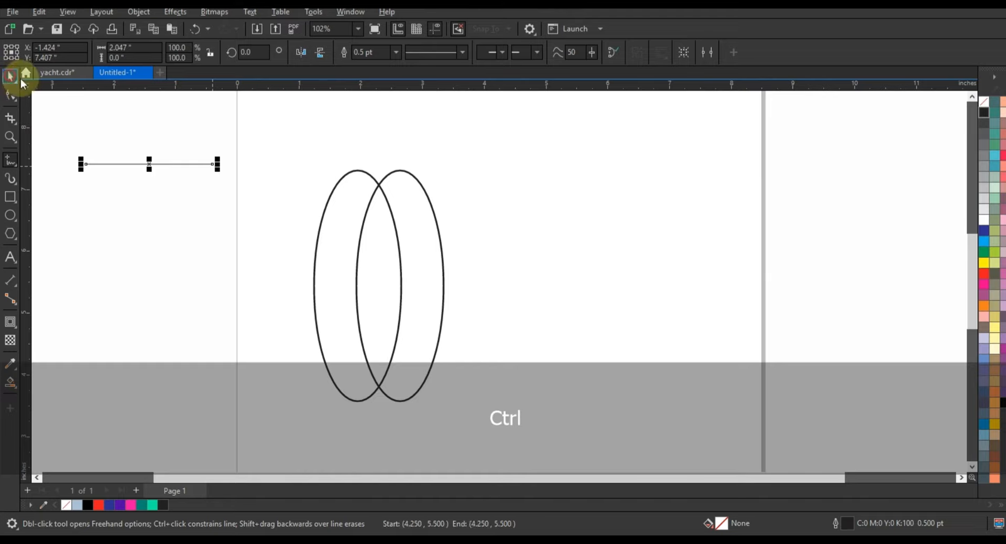
click(20, 79)
click(396, 51)
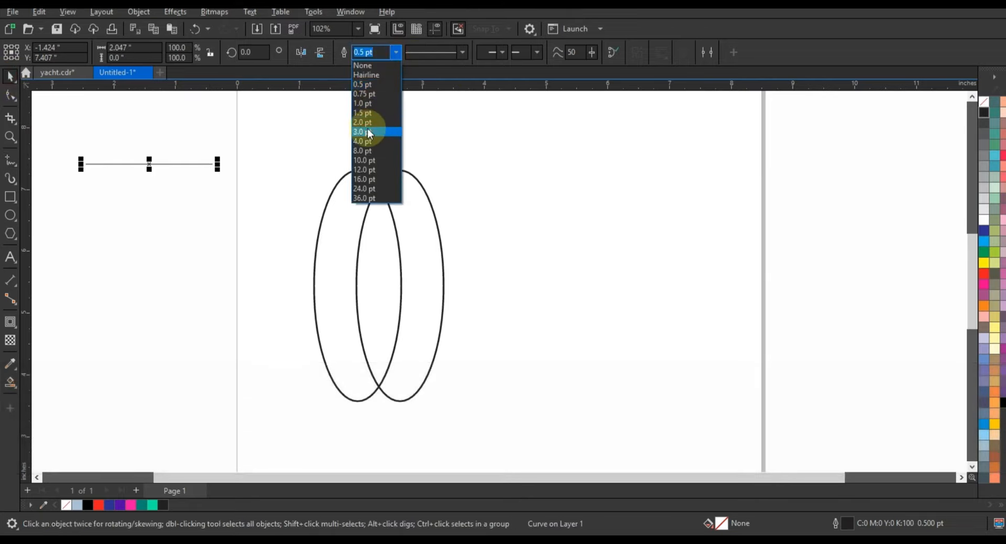
click(370, 132)
- Align the line with the combined ellipses, centred horizontally and level with their top edge
shift+click(383, 181)
key(c)
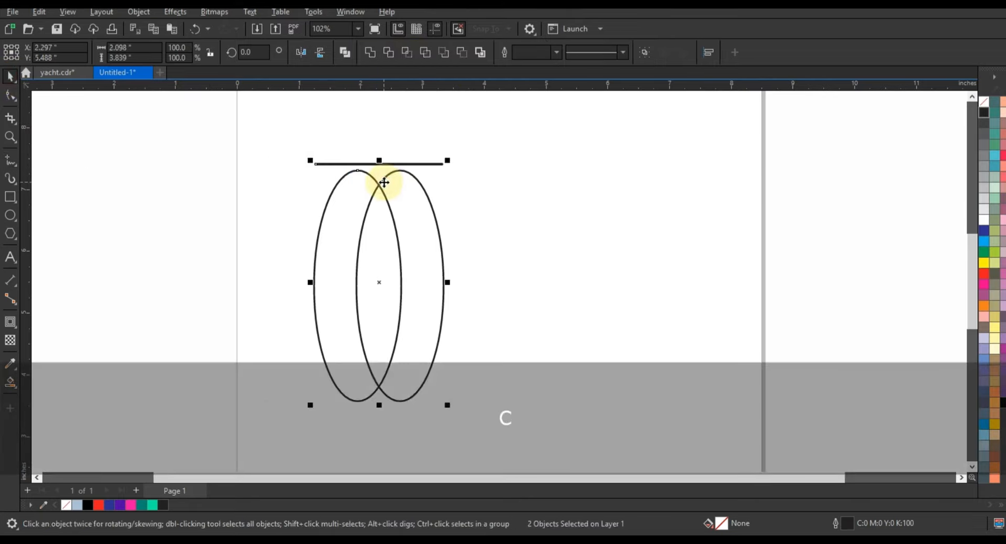
key(t)
click(505, 170)
- Duplicate the top line and align the copy with the bottom edge of the combined ellipses
drag(440, 170, 438, 185)
right_click(438, 185)
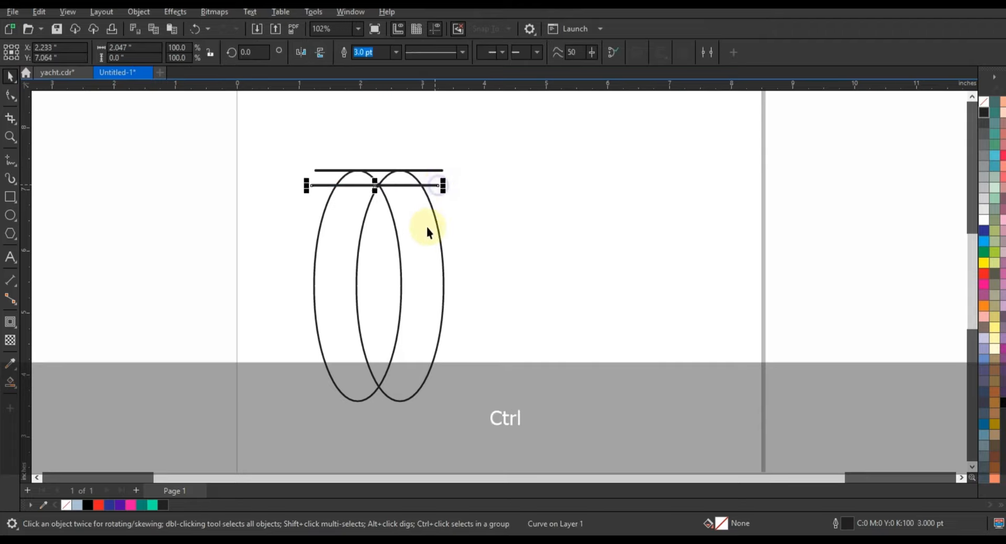
shift+click(427, 226)
key(b)
click(511, 209)
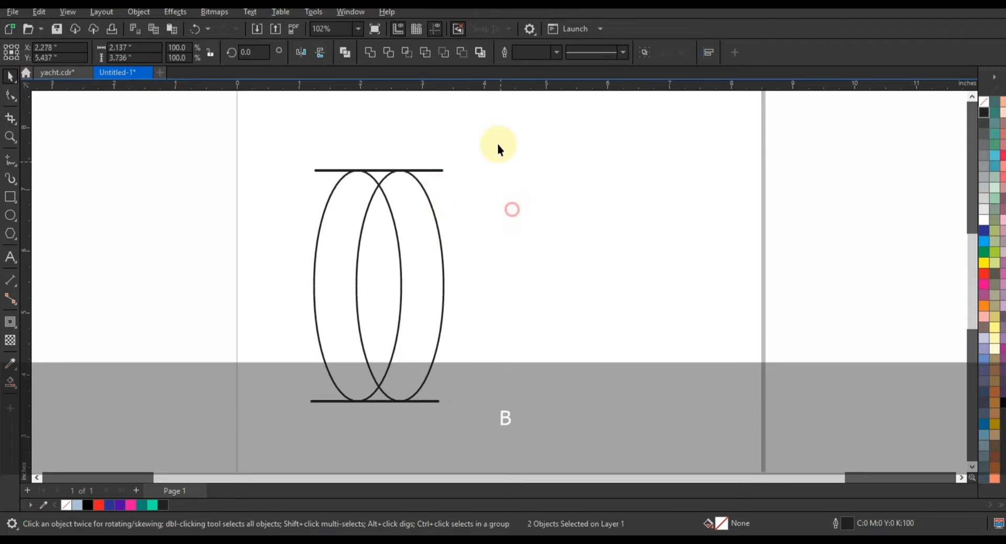
- Combine the top and bottom lines with the ellipses into one object
drag(498, 136, 256, 413)
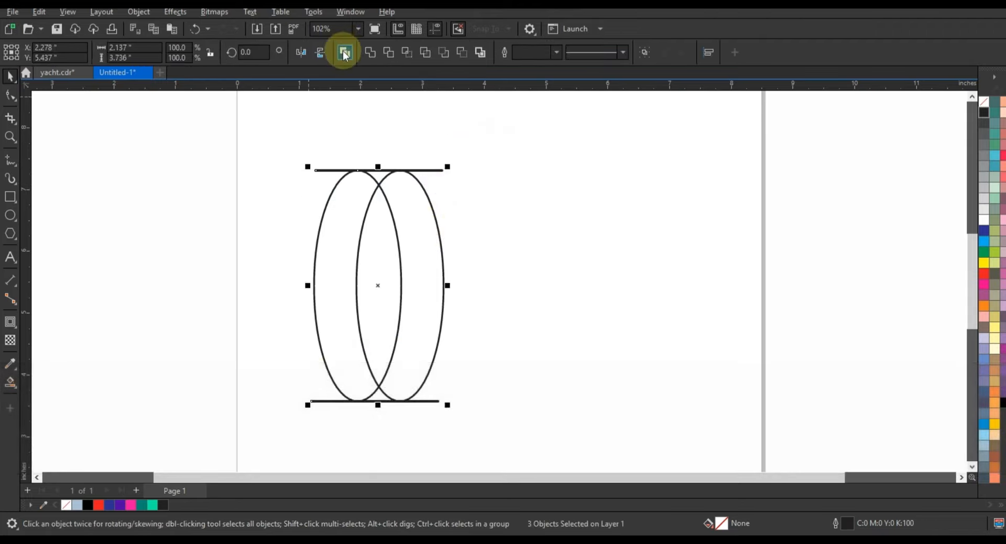
click(344, 52)
click(188, 197)
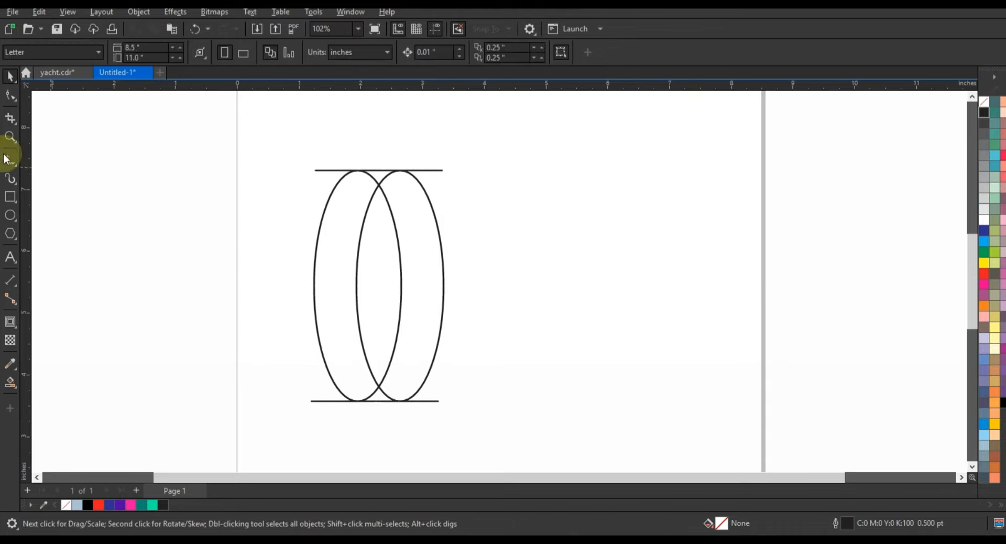
- Draw a long wavy freehand loop about 2.46 inches wide across the upper part of both ellipses
click(10, 138)
drag(260, 142, 580, 288)
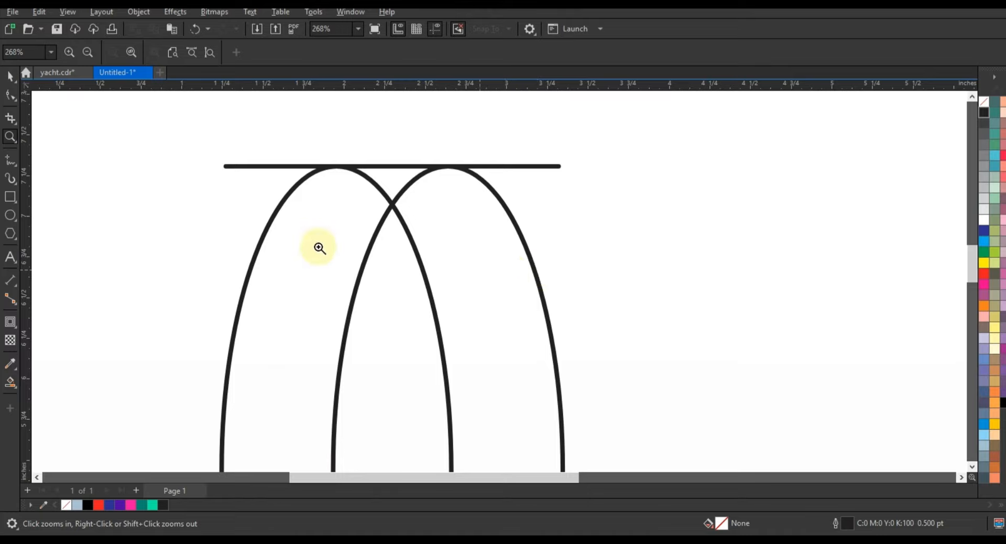
click(10, 160)
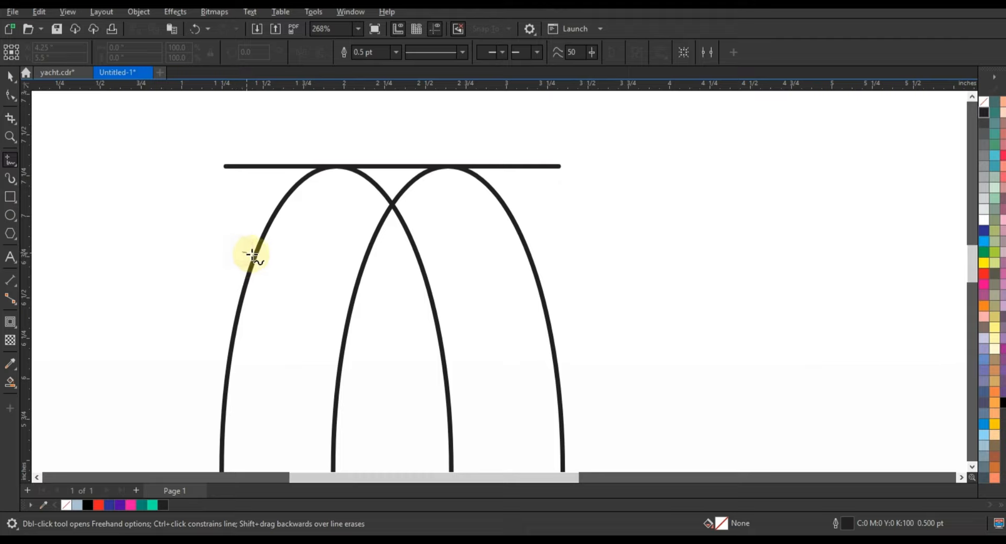
drag(253, 254, 264, 265)
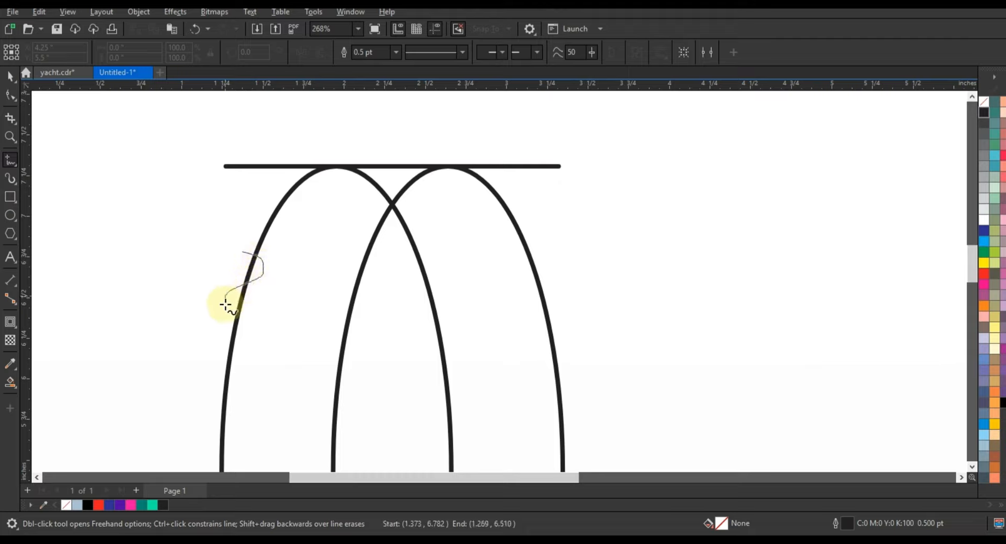
mouse_move(226, 305)
mouse_down()
mouse_move(259, 314)
mouse_move(573, 307)
mouse_move(599, 319)
mouse_move(601, 331)
mouse_move(562, 344)
mouse_move(348, 322)
mouse_move(202, 321)
mouse_up()
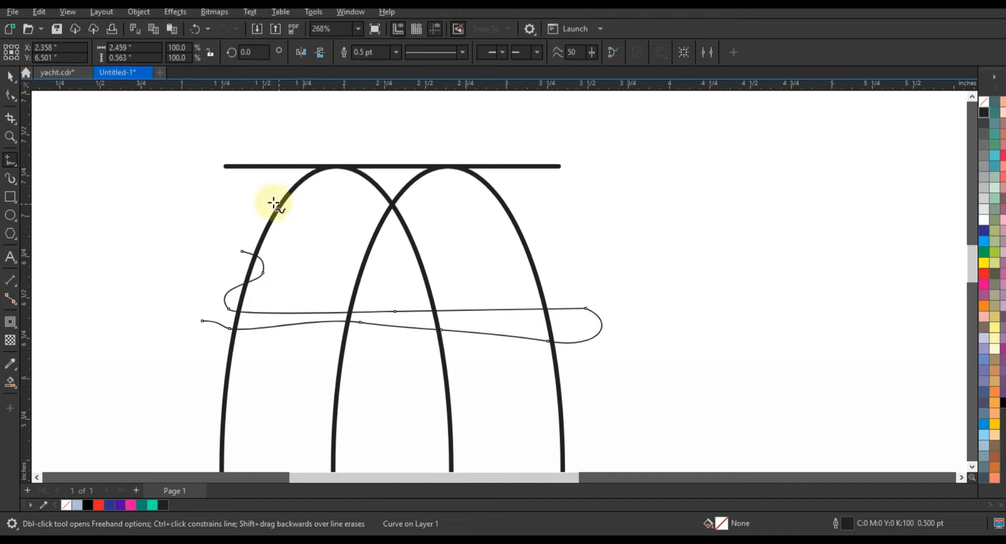
- Draw three shorter wavy freehand loops below the long one, about 1.54, 0.41 and 0.84 inches wide, crossing the left edges of the ellipses
key(F3)
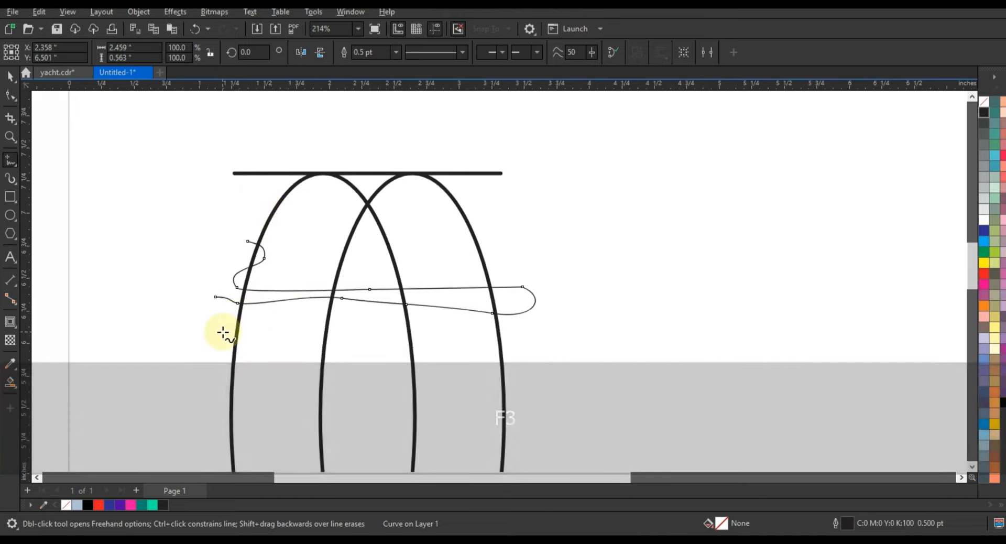
mouse_move(222, 332)
mouse_down()
mouse_move(257, 324)
mouse_move(281, 336)
mouse_move(397, 336)
mouse_up()
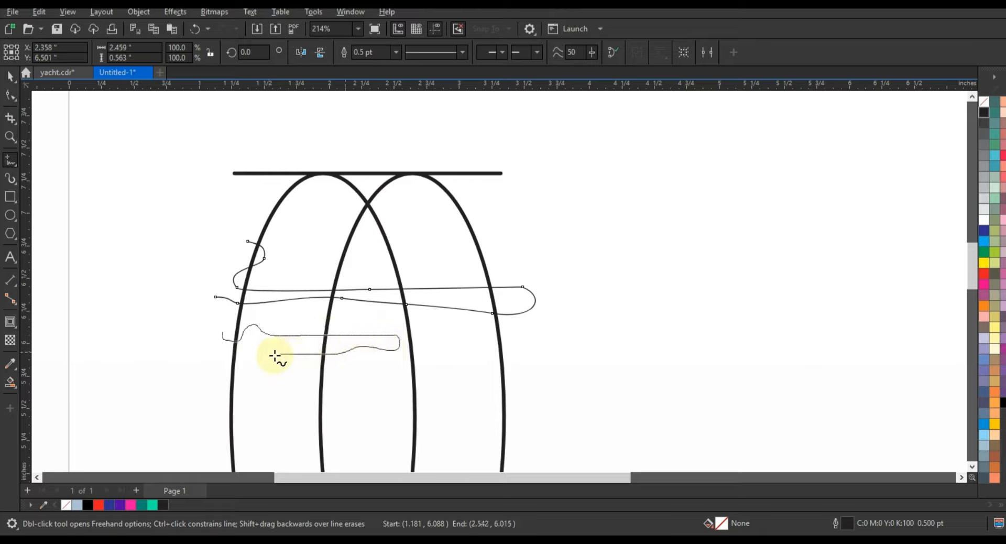
drag(244, 366, 201, 354)
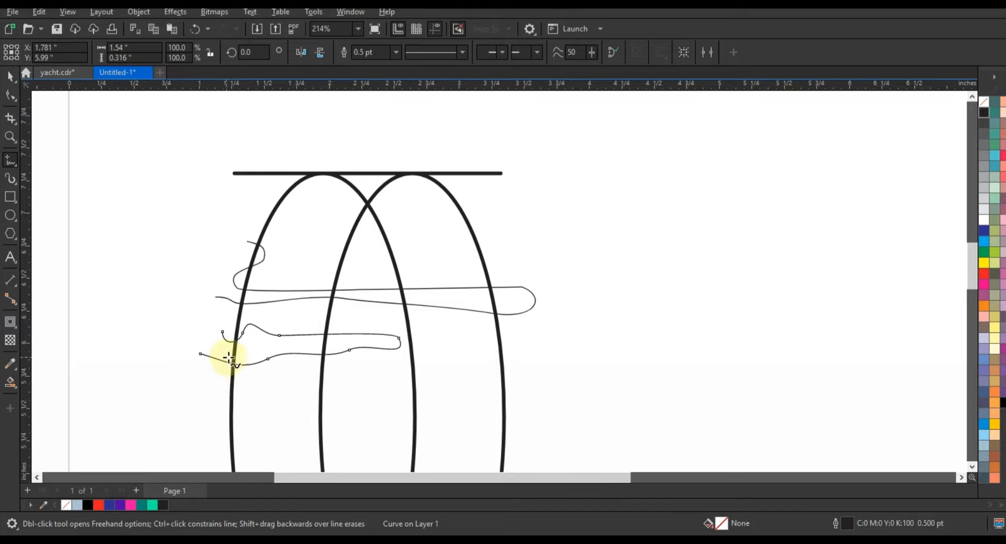
mouse_move(237, 366)
mouse_down()
mouse_move(255, 379)
mouse_move(203, 393)
mouse_up()
key(F3)
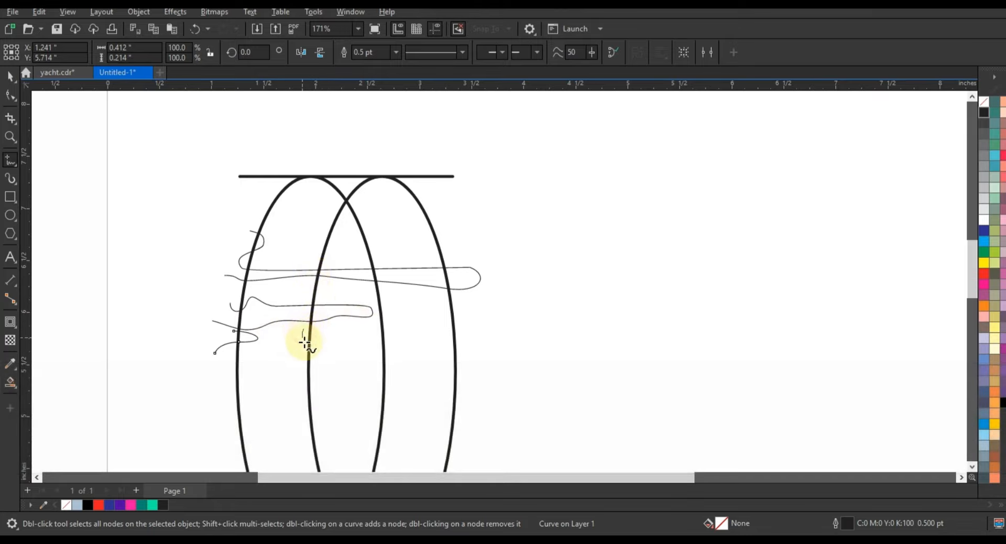
drag(305, 342, 373, 353)
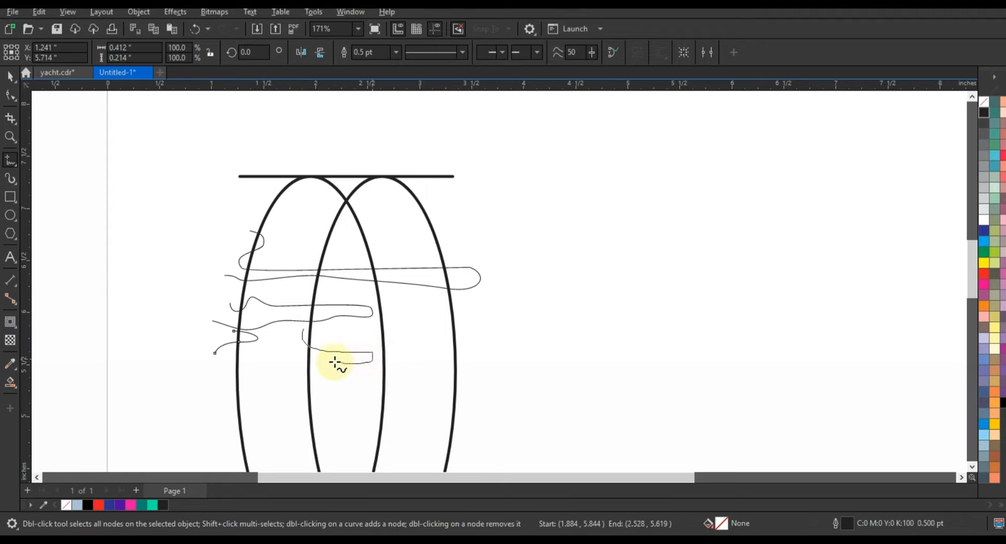
drag(312, 368, 284, 371)
- Draw two wavy freehand curves about 0.91 and 0.62 inches wide across the ellipses' lower crossing and lower left edge
key(F3)
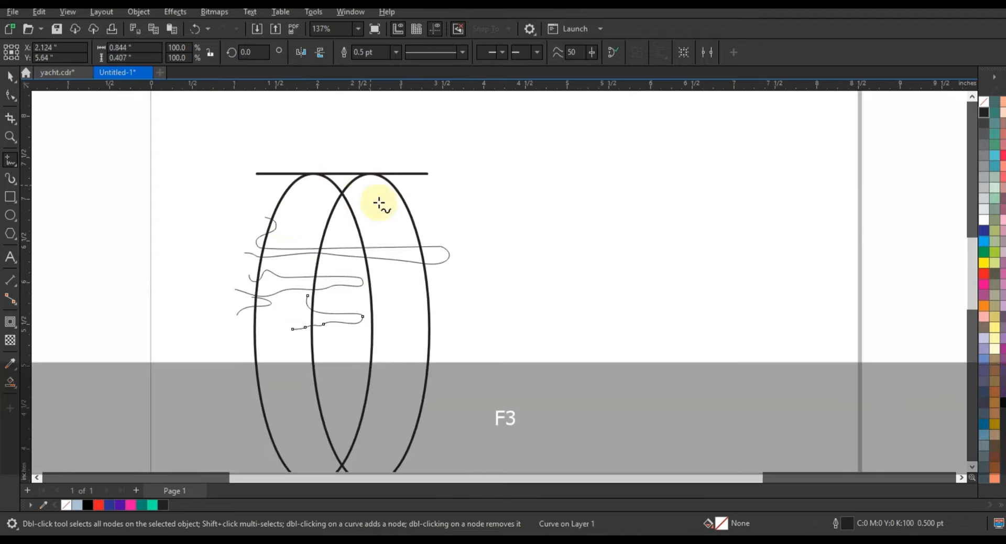
click(18, 138)
drag(151, 148, 486, 434)
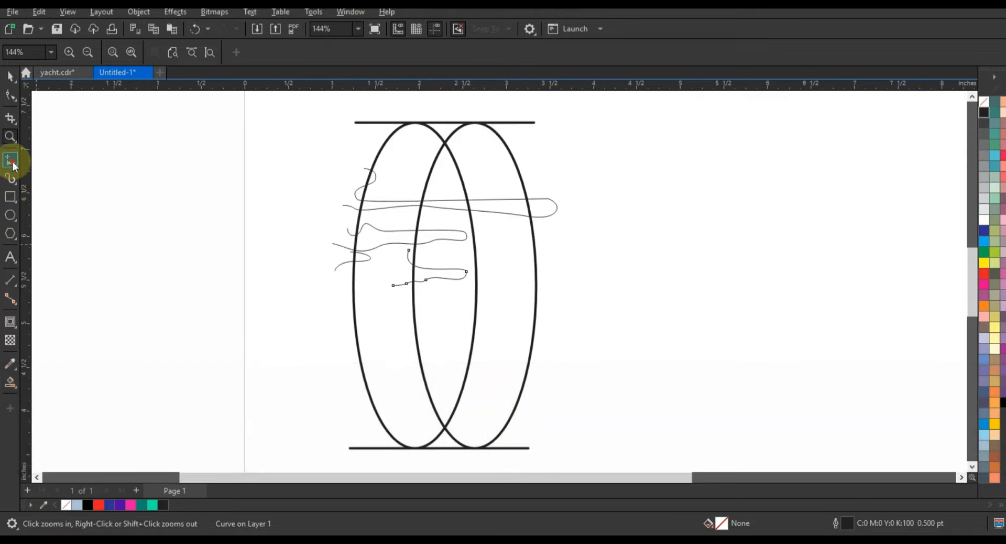
click(10, 160)
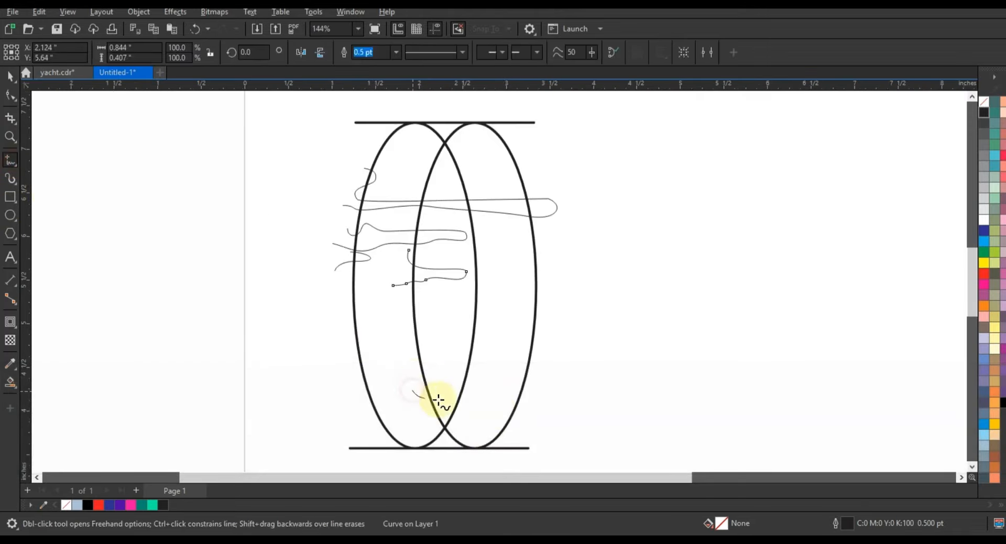
drag(438, 400, 464, 419)
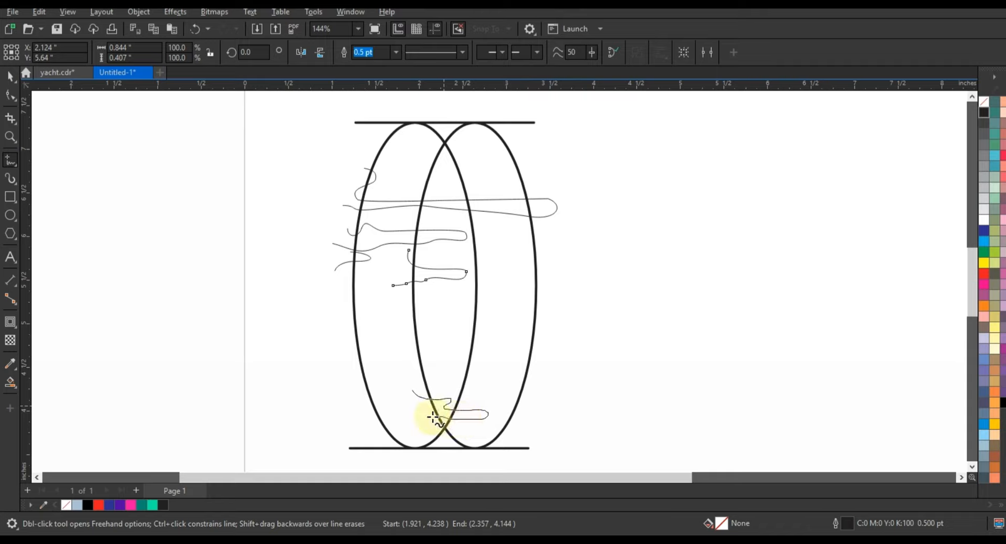
drag(406, 399, 411, 400)
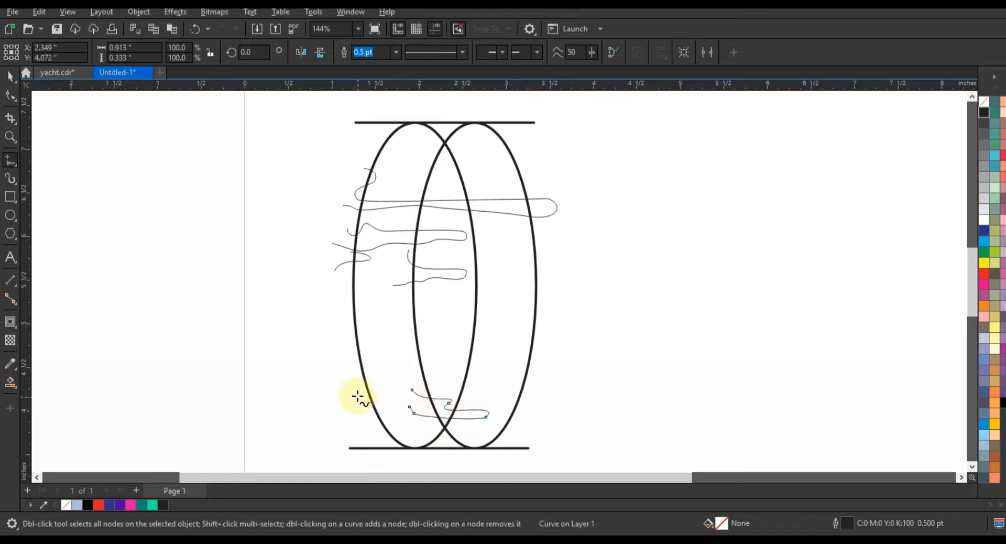
mouse_move(379, 402)
mouse_down()
mouse_move(386, 410)
mouse_move(335, 416)
mouse_up()
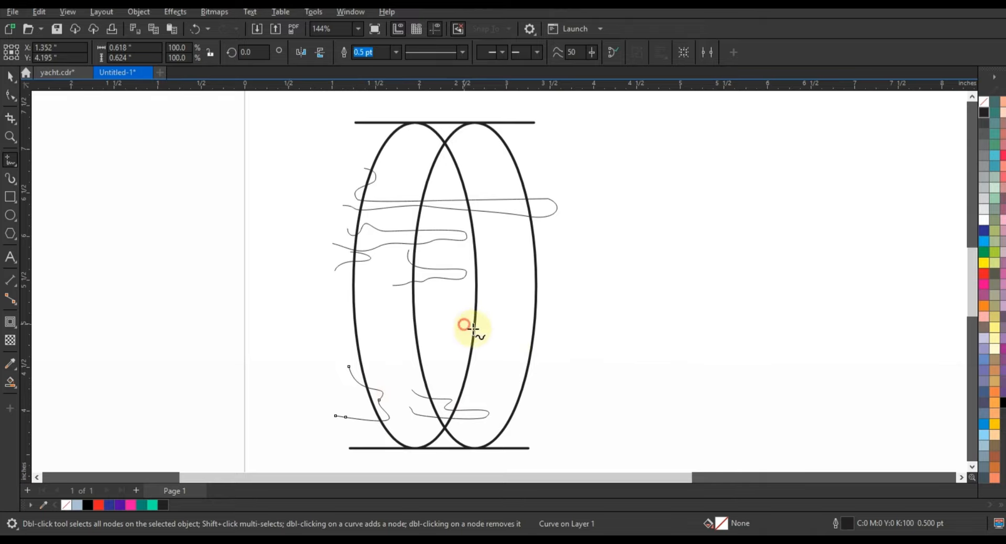
- Draw five small wavy freehand curves, about 0.4 to 0.84 inches wide, across the right edges of both ellipses, and deselect the last one
mouse_move(464, 325)
mouse_down()
mouse_move(499, 348)
mouse_move(447, 350)
mouse_up()
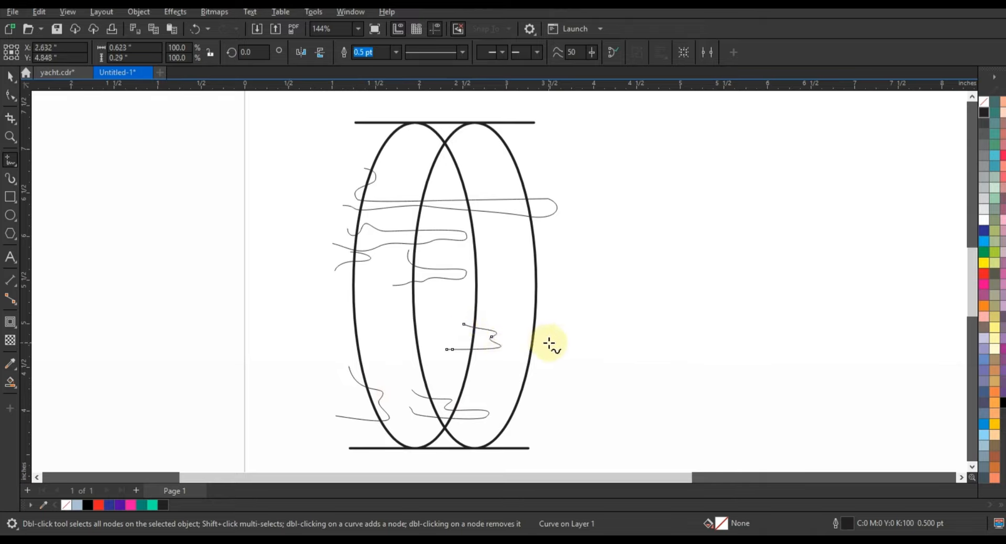
mouse_move(524, 321)
mouse_down()
mouse_move(590, 335)
mouse_move(518, 347)
mouse_up()
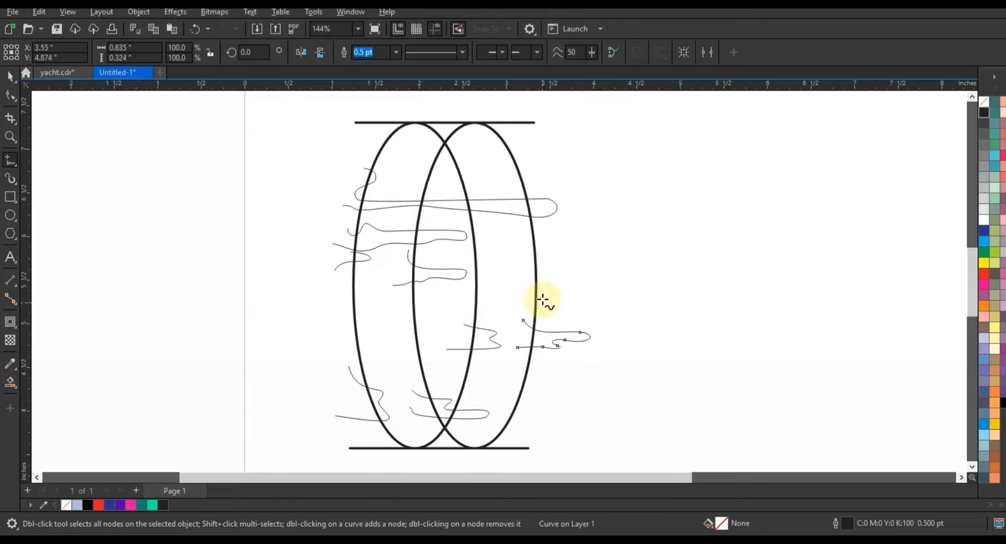
mouse_move(532, 269)
mouse_down()
mouse_move(563, 285)
mouse_move(518, 291)
mouse_up()
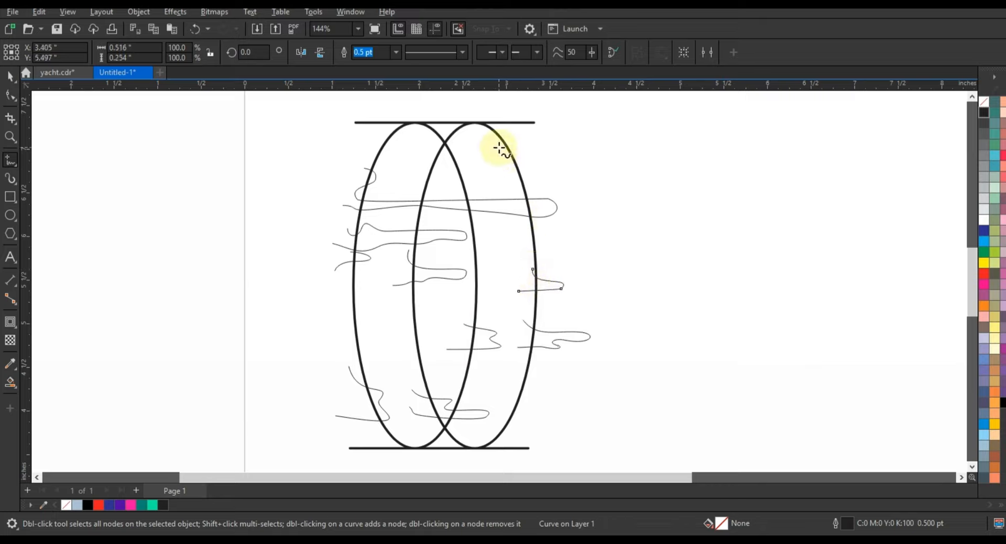
mouse_move(498, 148)
mouse_down()
mouse_move(532, 161)
mouse_move(499, 166)
mouse_up()
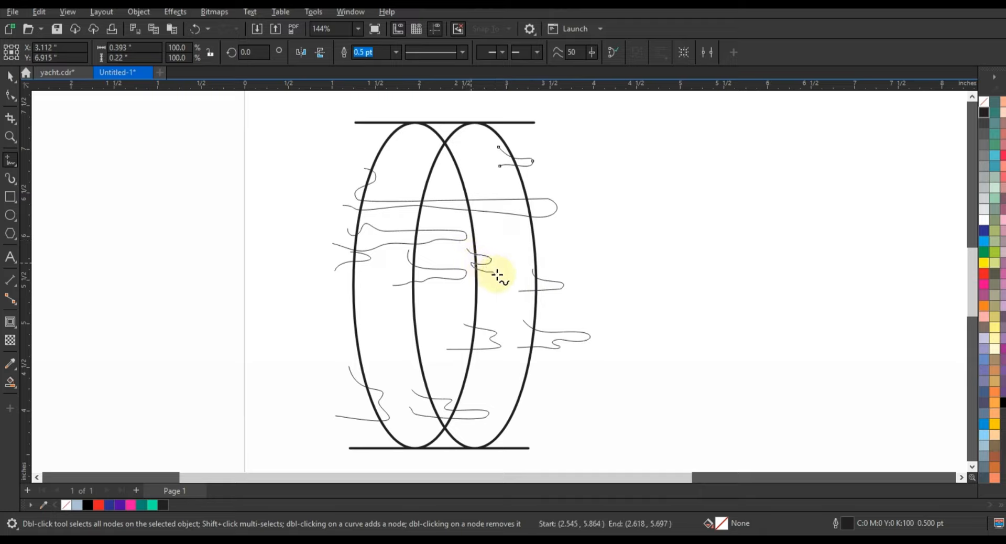
drag(469, 287, 460, 297)
click(10, 76)
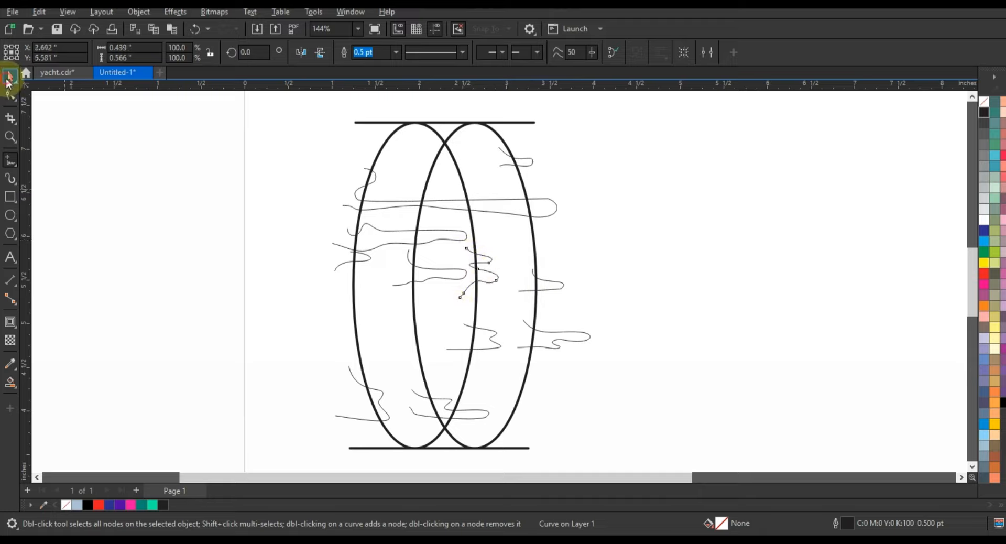
click(155, 227)
- Smart-fill the lower left crescent, the wavy shapes at the ellipses' lower crossing and the second loop with light blue-grey and a 0.5 pt outline
click(10, 386)
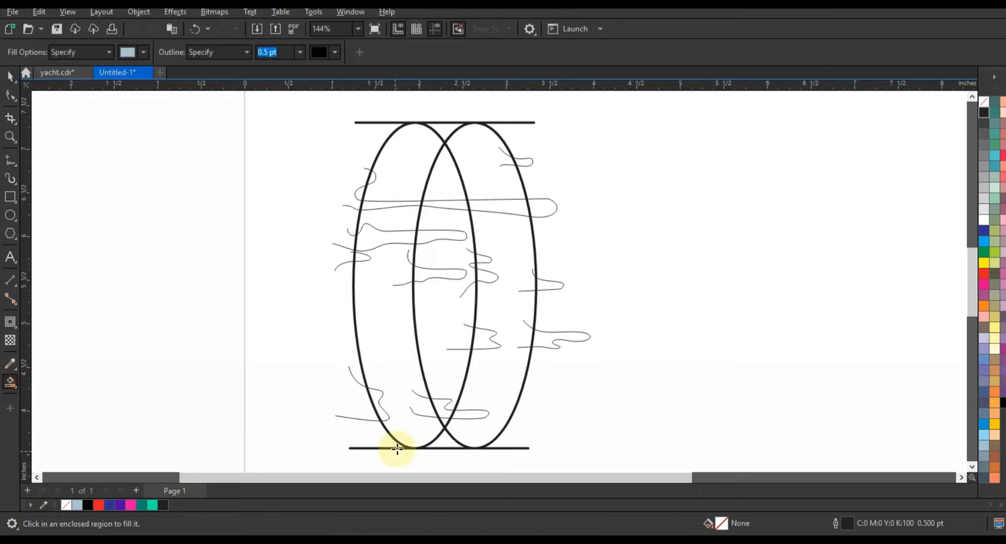
click(417, 430)
click(443, 410)
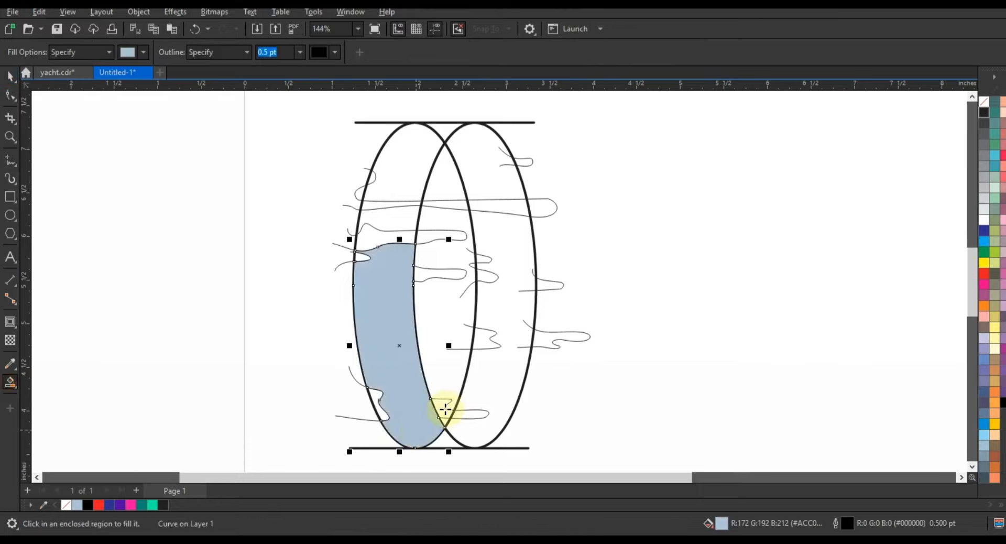
click(460, 416)
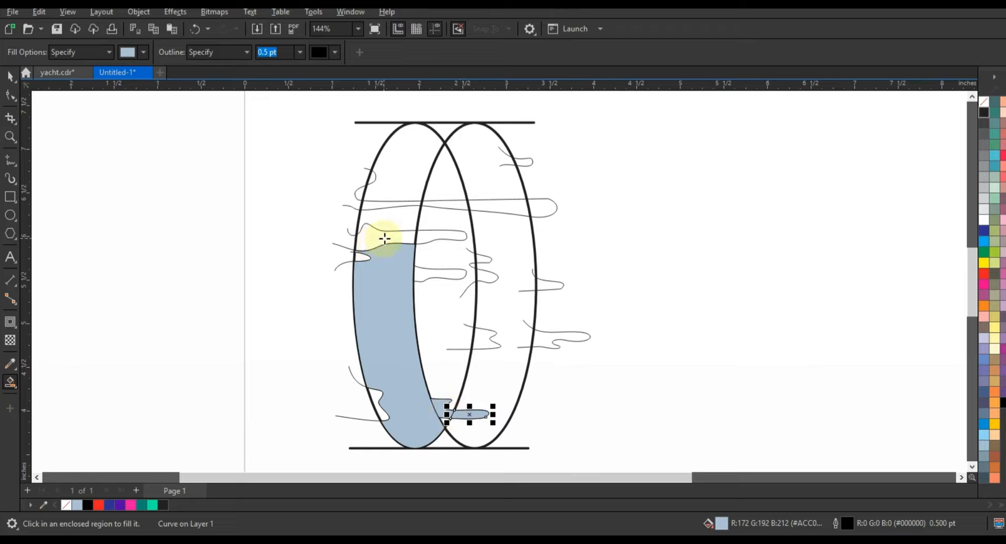
click(403, 235)
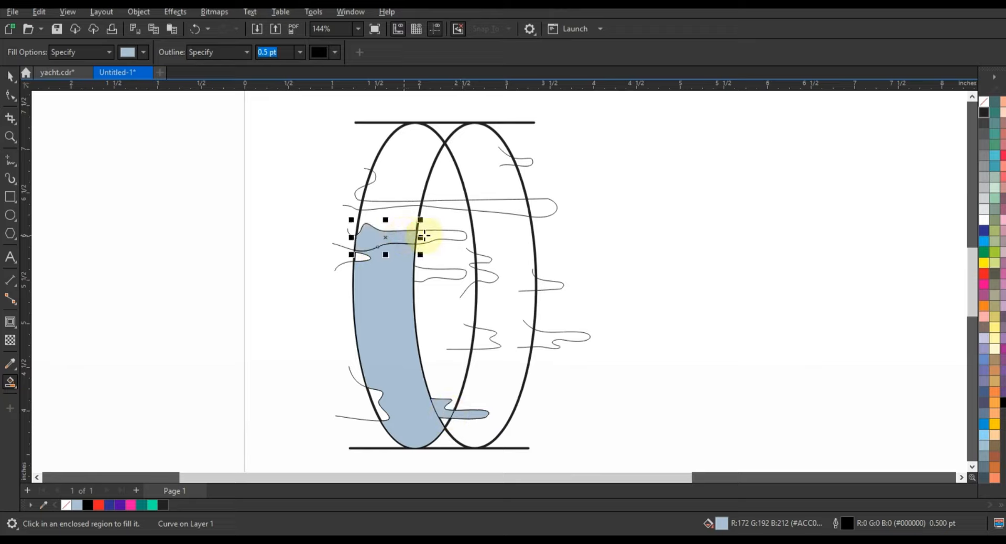
click(439, 235)
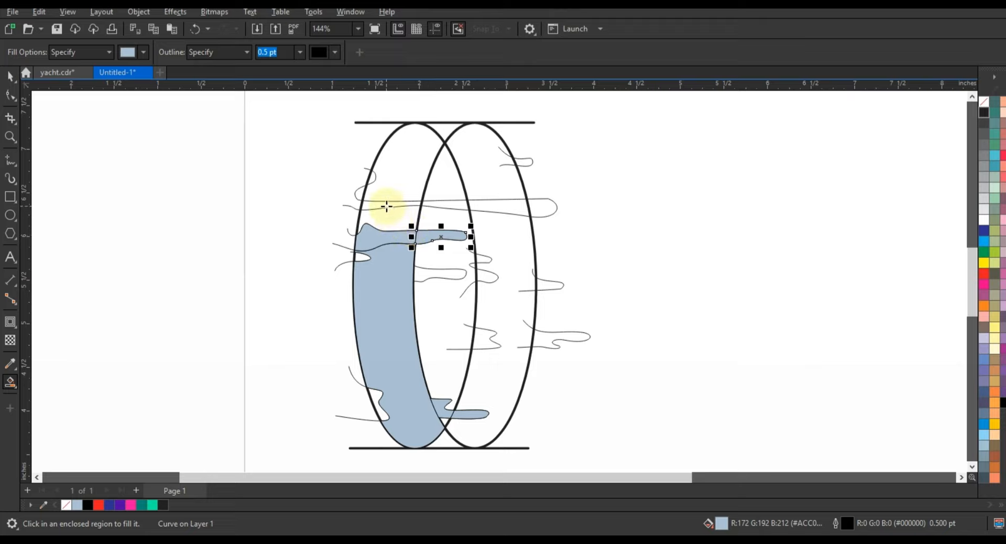
- Smart-fill every section of the long upper loop, the upper left crescent and the top gap between the ellipses with the same blue-grey
click(386, 206)
click(443, 204)
click(504, 206)
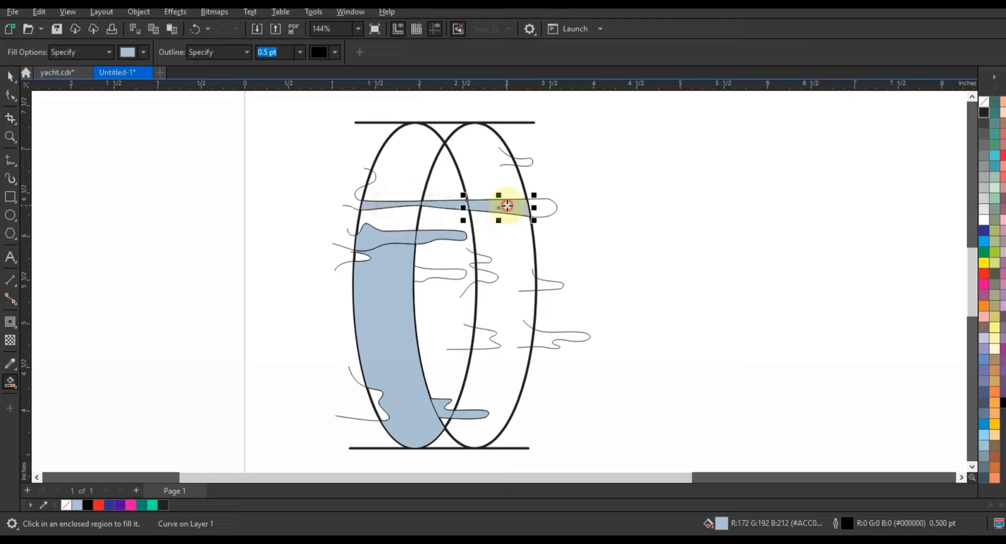
click(413, 182)
click(444, 128)
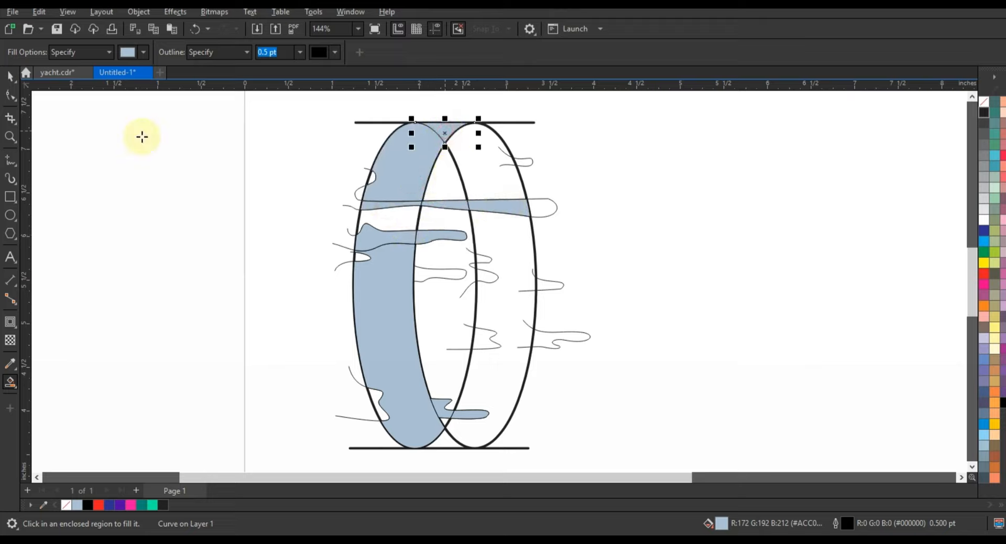
click(542, 212)
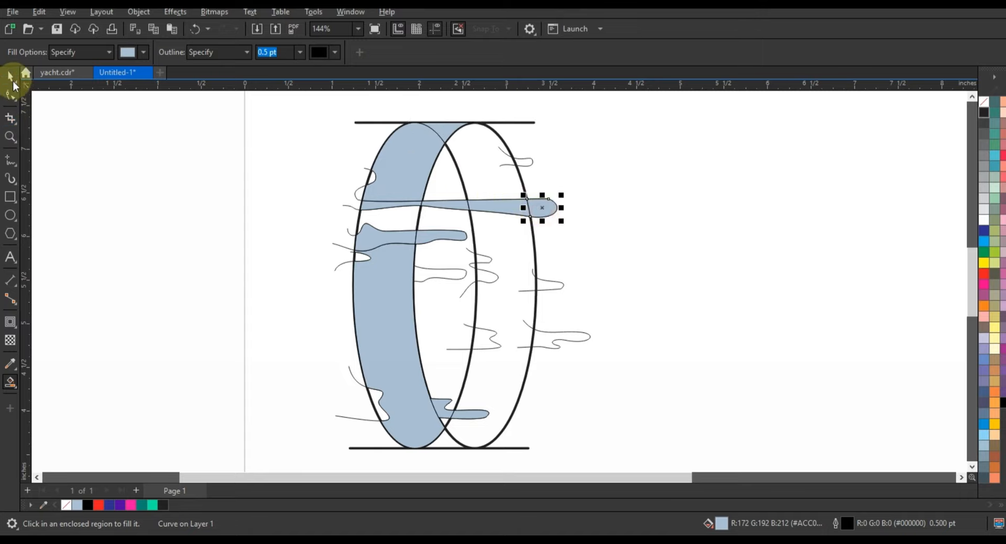
- Select all the blue-grey filled pieces and weld them into one left-band shape
click(10, 76)
click(528, 206)
shift+click(500, 206)
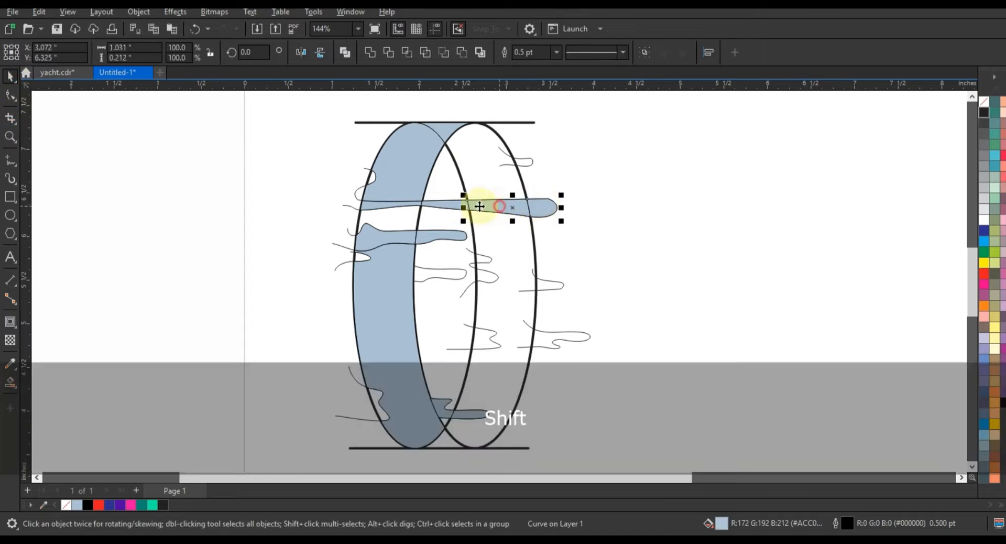
shift+click(452, 207)
shift+click(402, 175)
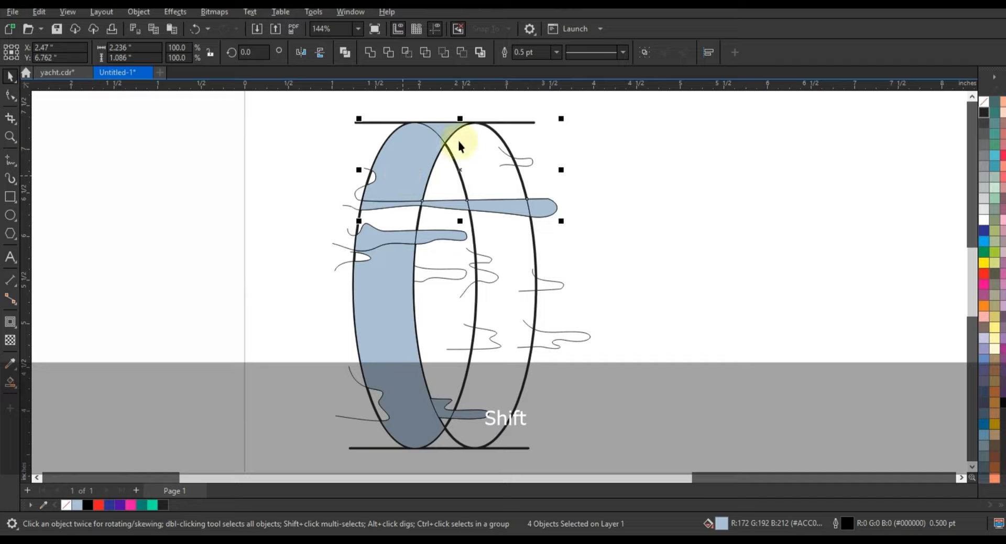
shift+click(368, 212)
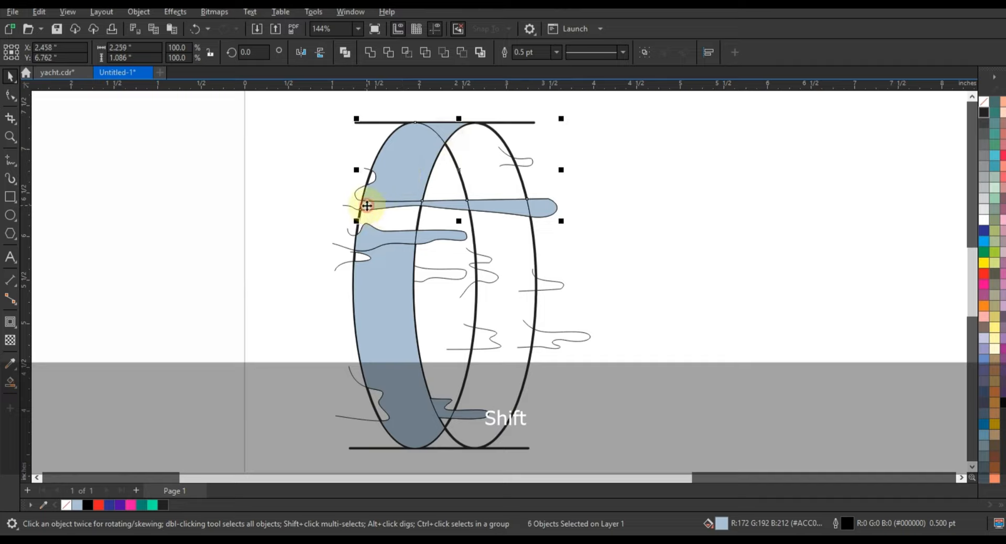
shift+click(436, 235)
shift+click(391, 287)
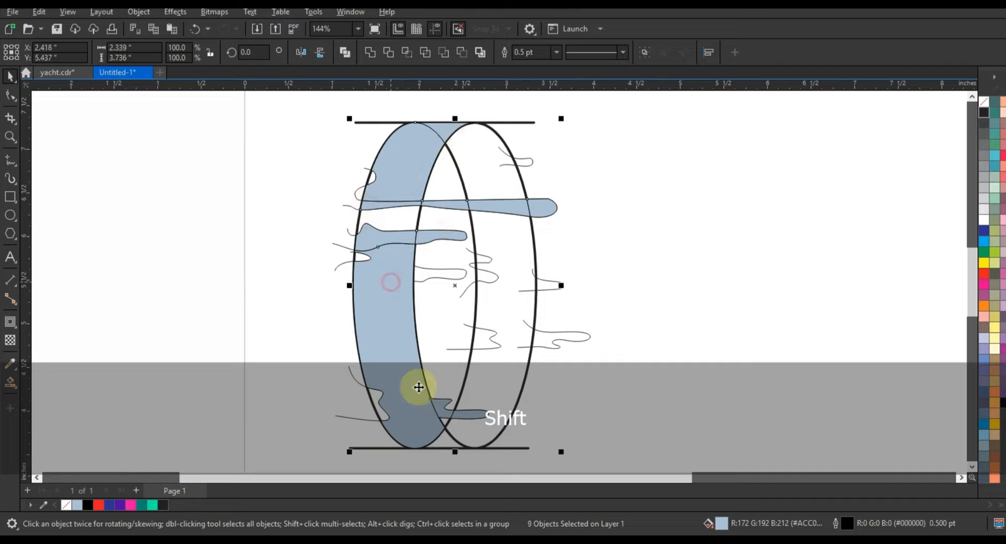
shift+click(466, 418)
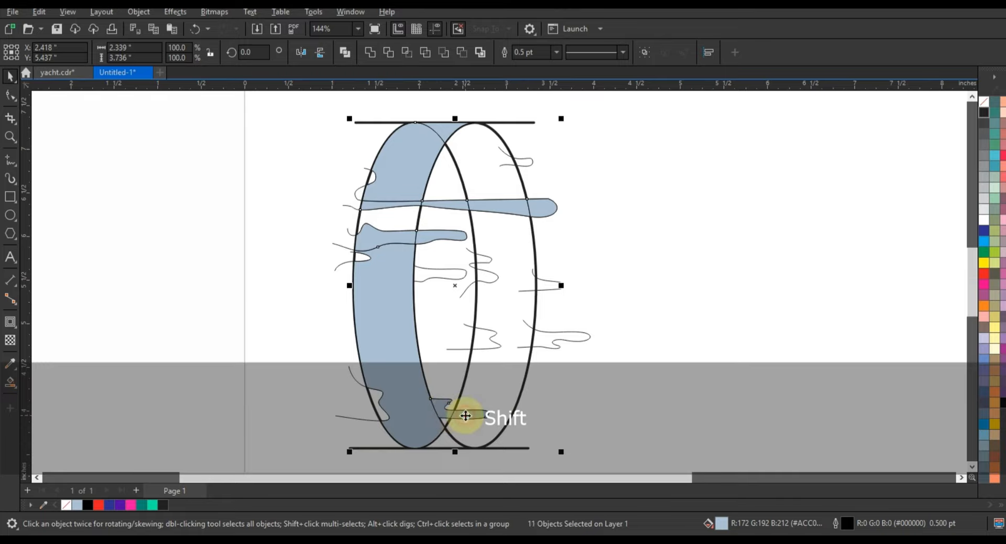
click(371, 53)
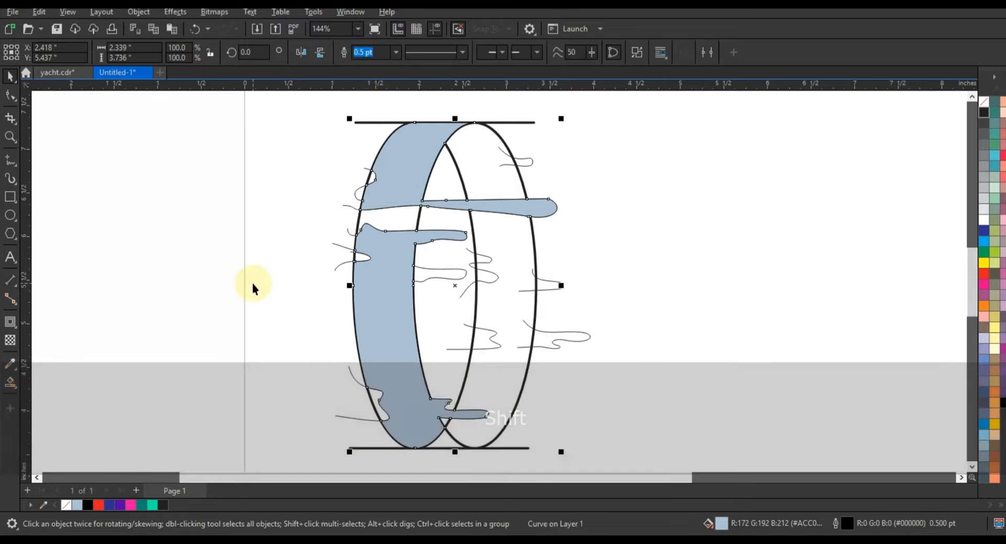
click(253, 284)
- Smart-fill the bottom gap between the two ellipses and weld it to the left-band shape
click(10, 382)
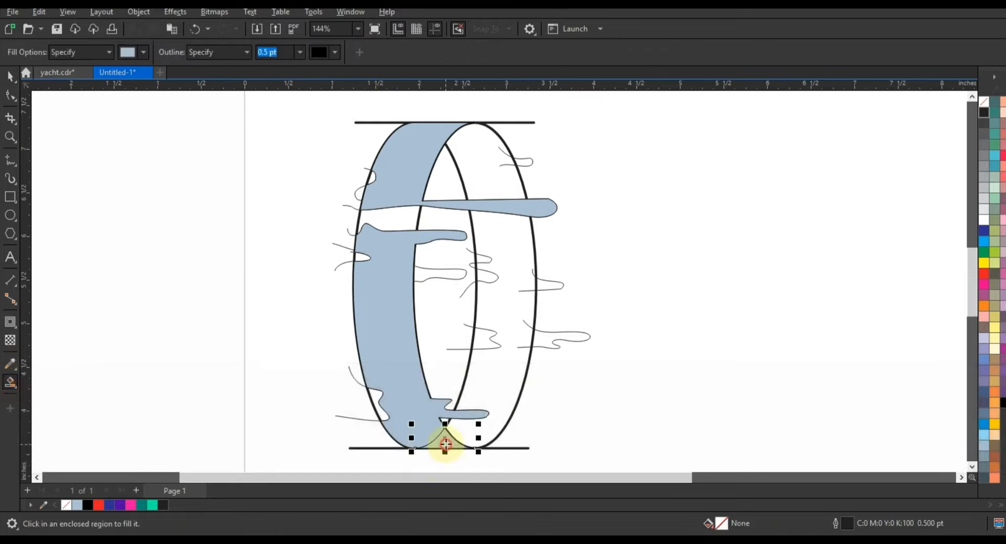
key(space)
shift+click(391, 369)
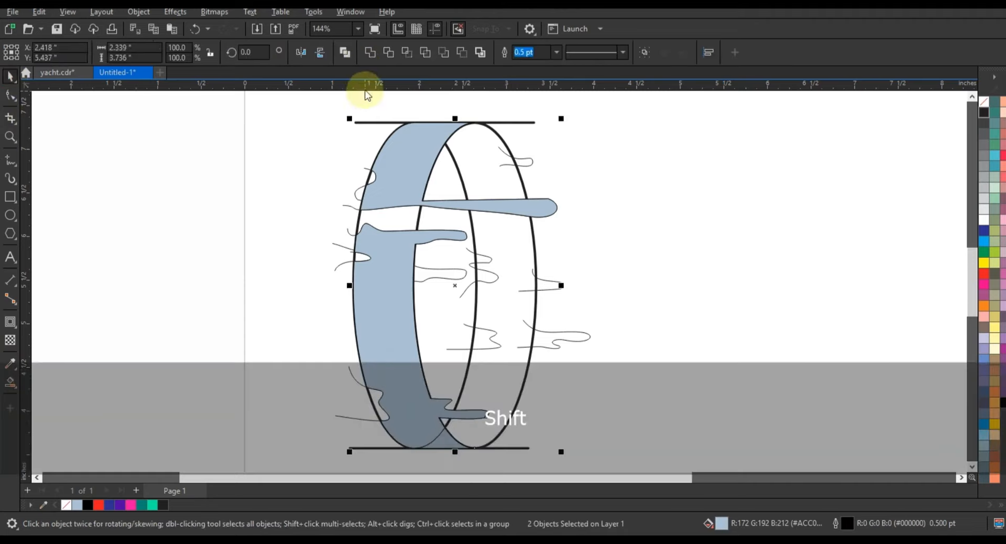
click(265, 259)
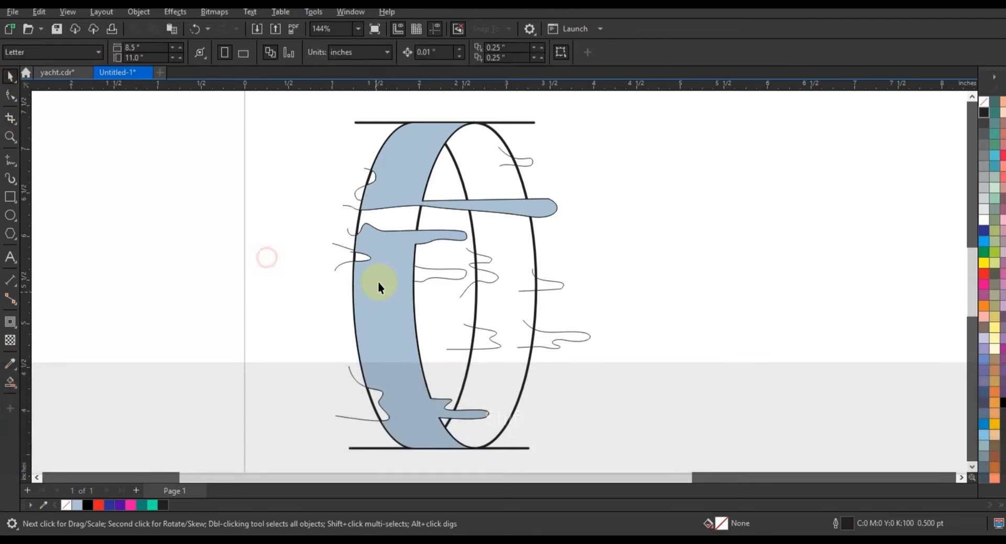
- Give the left band a linear fountain fill from violet (#5107A2) at the lower left to pink at its upper end
click(380, 283)
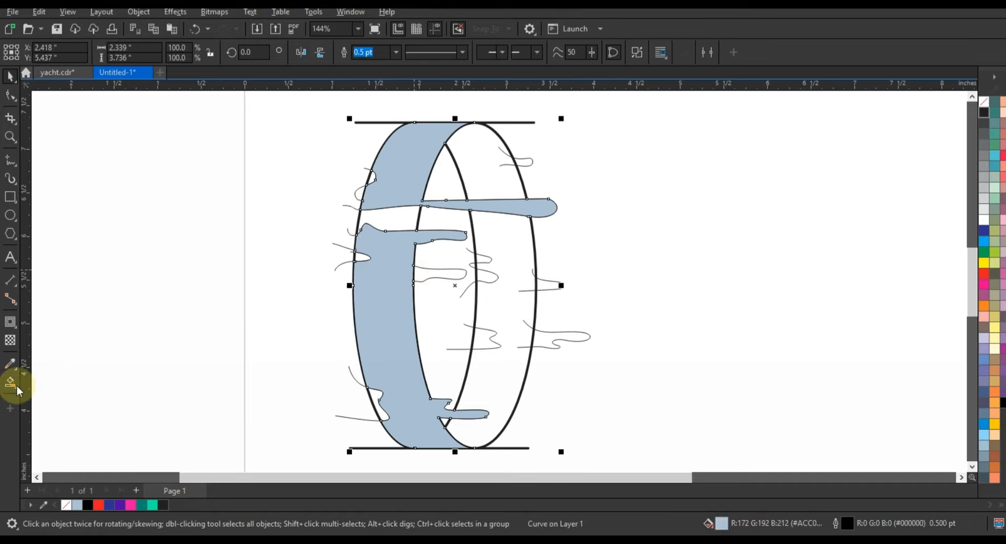
click(119, 505)
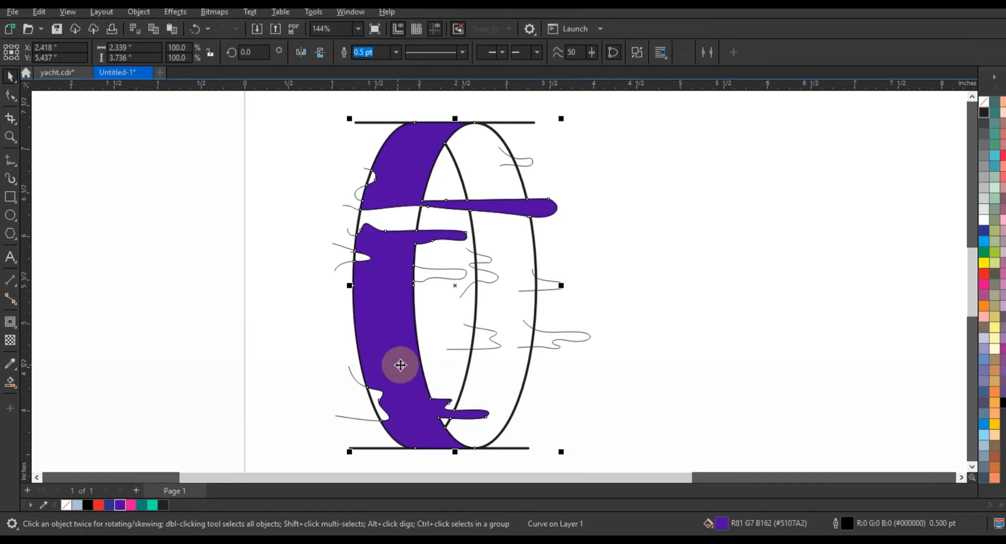
key(g)
drag(396, 405, 414, 210)
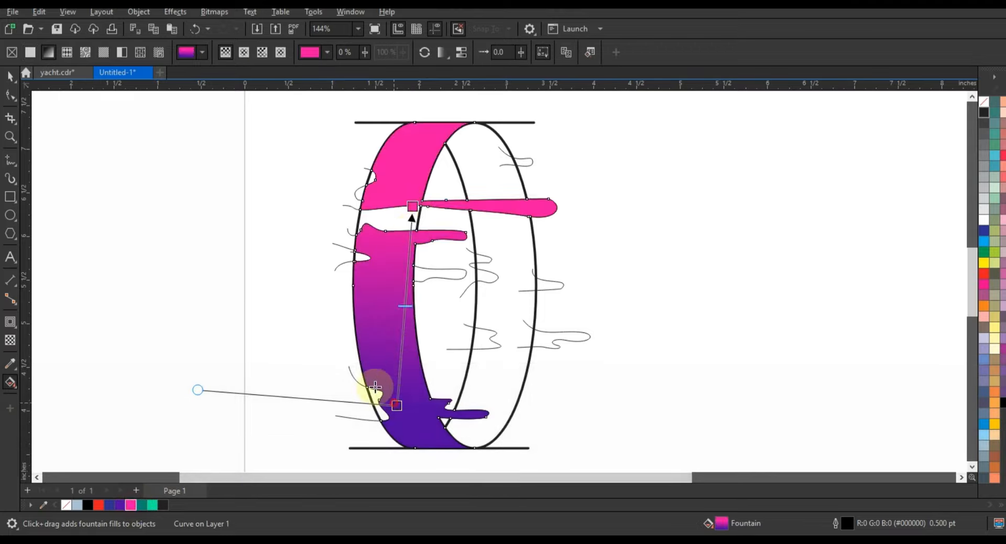
drag(396, 405, 353, 371)
drag(413, 205, 436, 144)
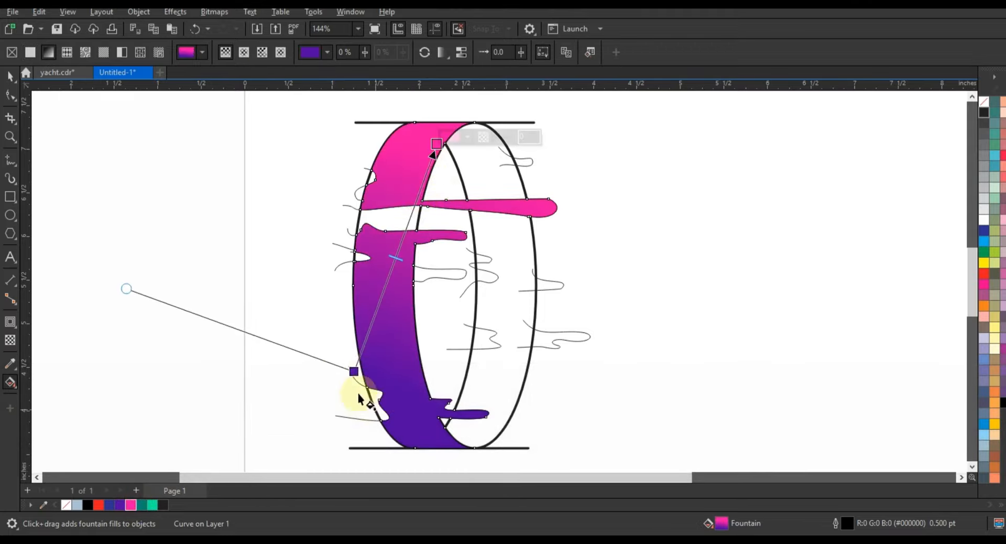
drag(354, 371, 349, 390)
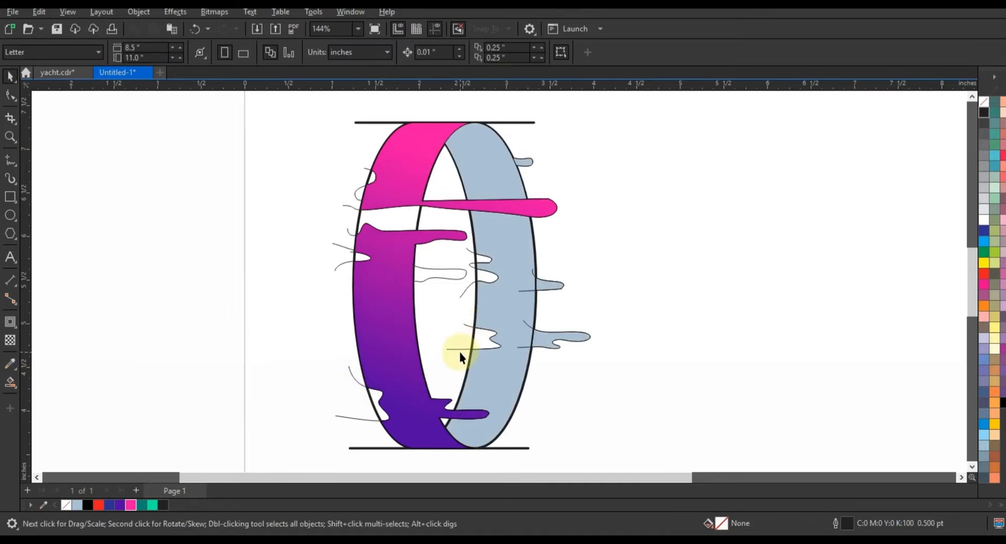
- Delete the construction ellipses, end lines and leftover freehand curves around the inner and left edges of the bands
click(460, 350)
key(Delete)
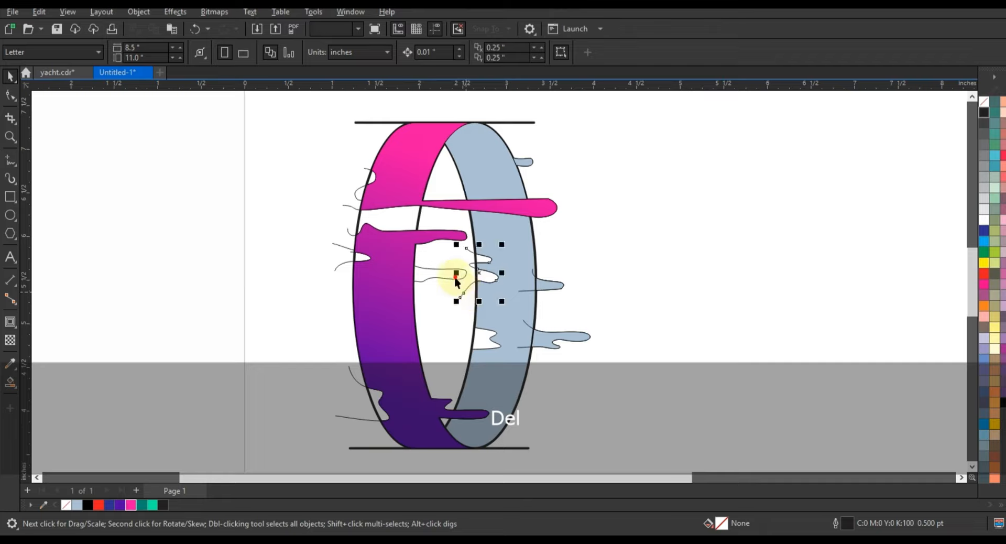
key(Delete)
click(339, 251)
key(Delete)
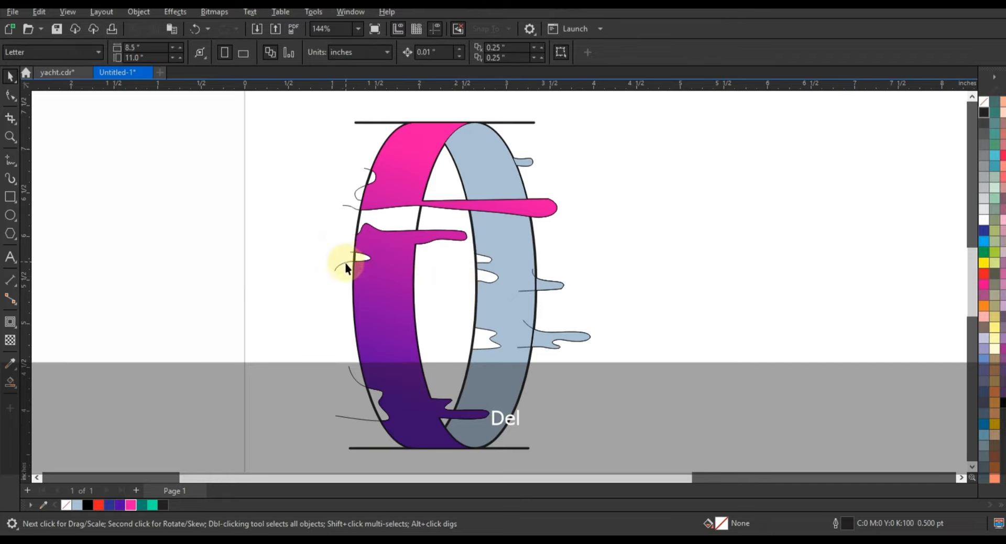
click(347, 264)
key(Delete)
click(351, 209)
key(Delete)
key(Delete)
click(364, 417)
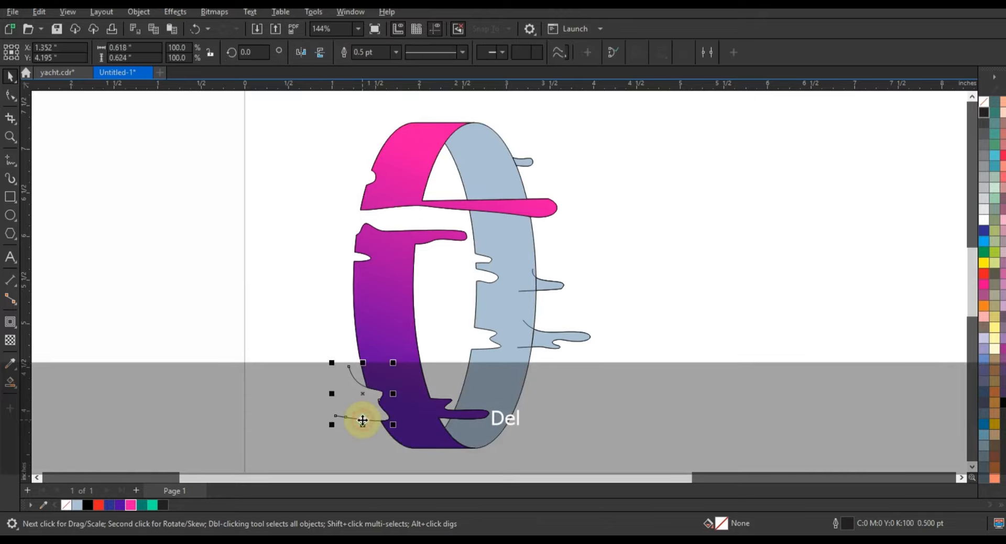
key(Delete)
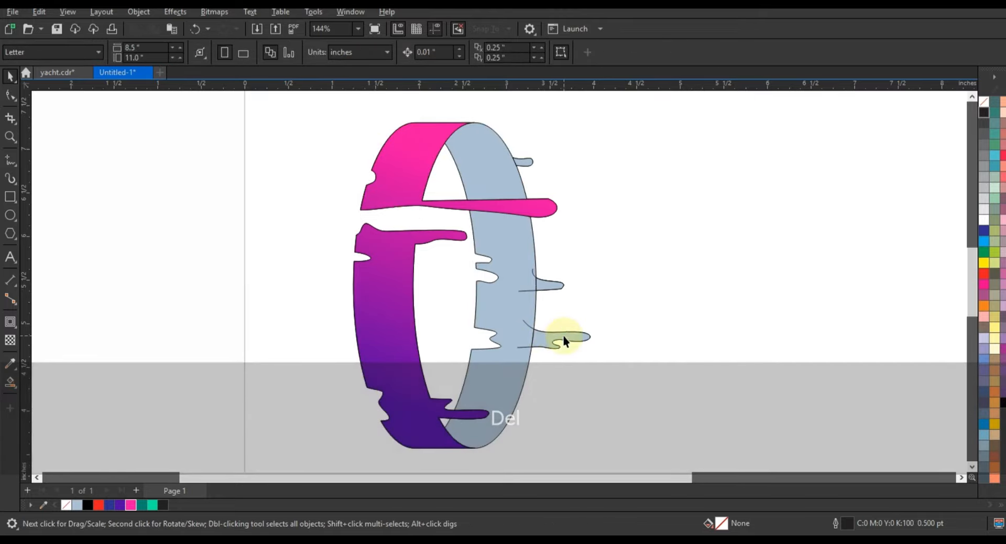
- Weld the drips on the outer right edge to the blue-grey band without an outline, and delete the leftover curve at the uppermost drip
click(563, 335)
shift+click(545, 284)
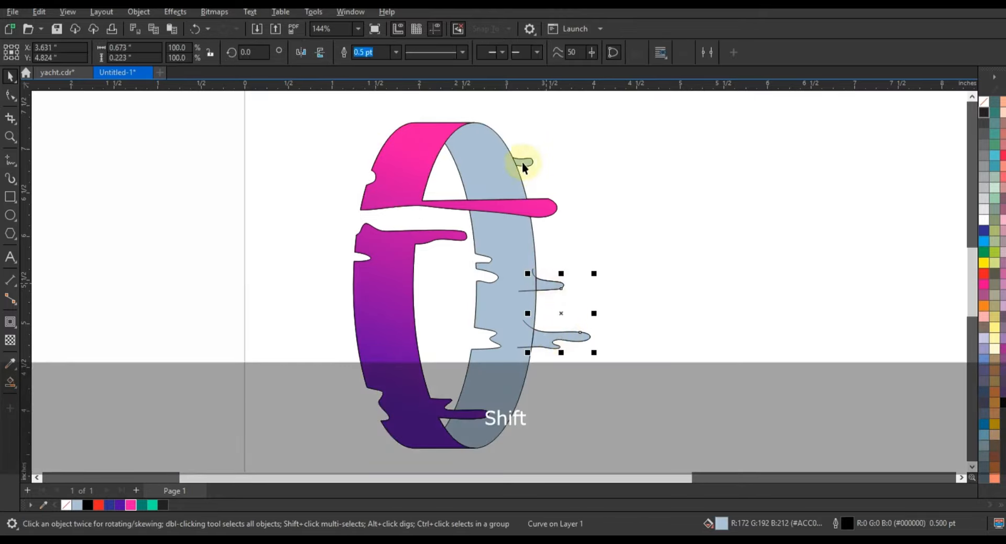
shift+click(525, 161)
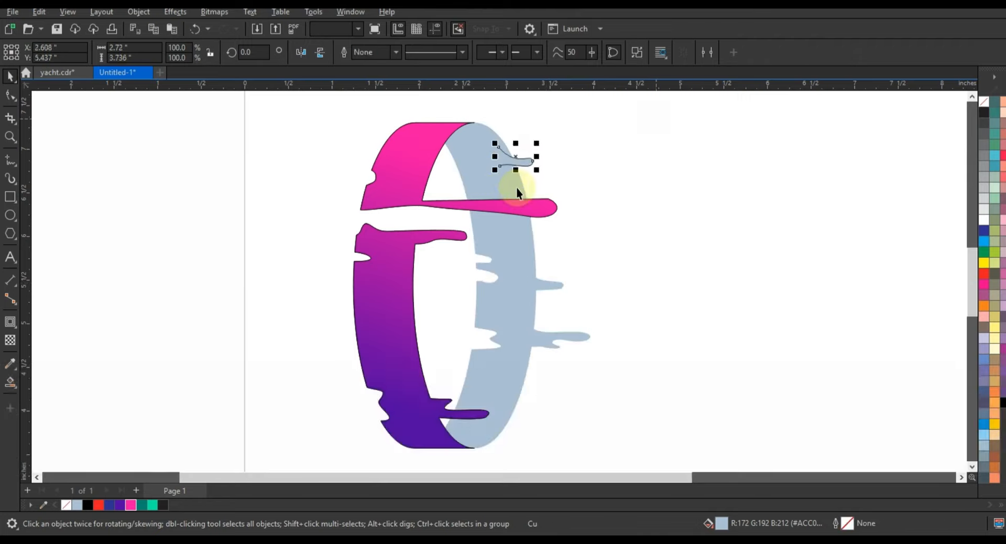
key(Delete)
- Give the right band a linear fountain fill running from dark teal near the top to bright green at the bottom
click(504, 175)
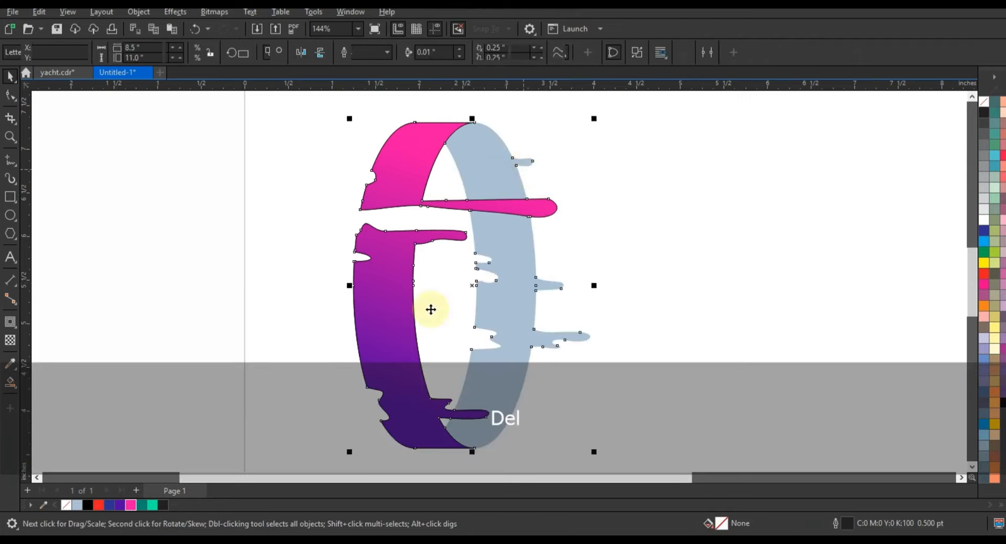
drag(141, 505, 475, 317)
key(g)
drag(153, 504, 467, 401)
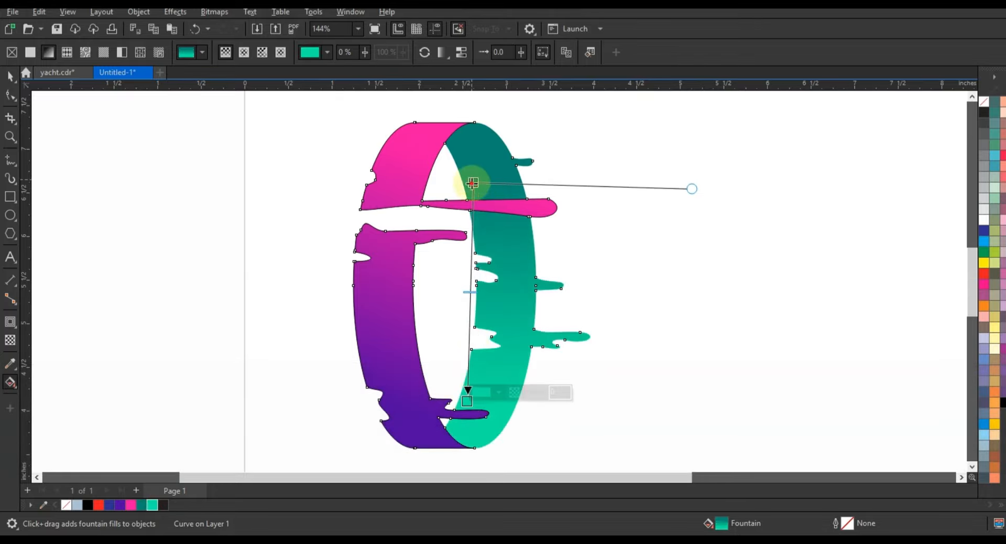
drag(473, 182, 474, 198)
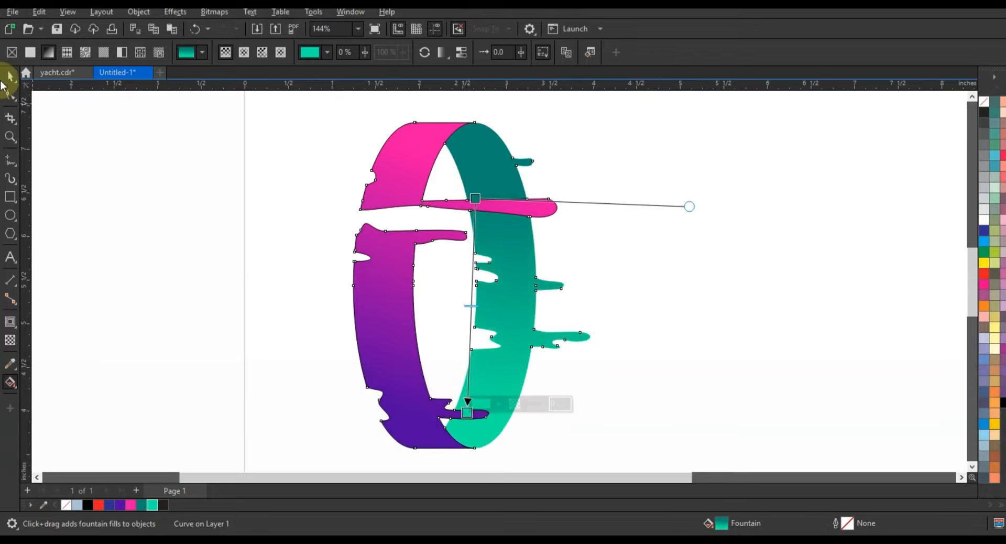
click(10, 76)
- Remove the outline from all shapes of the artwork
key(F3)
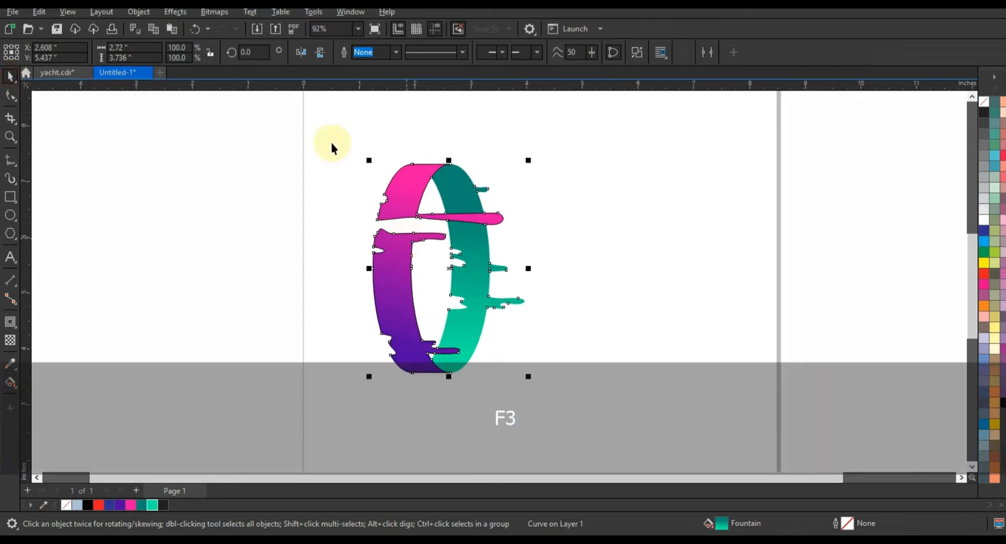
key(Escape)
right_click(984, 101)
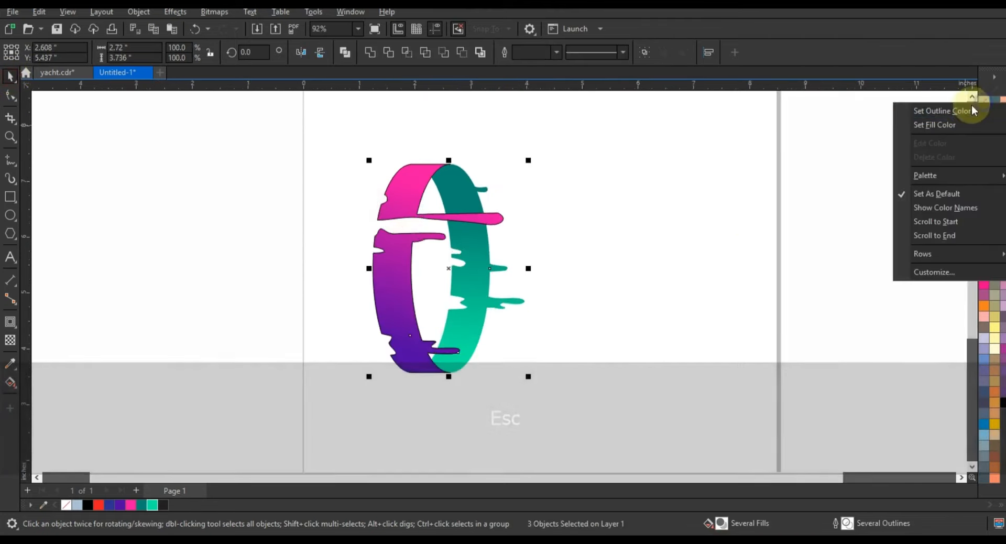
click(970, 108)
click(557, 240)
- Move the whole artwork slightly up and to the right on the page, and deselect it
drag(304, 135, 548, 375)
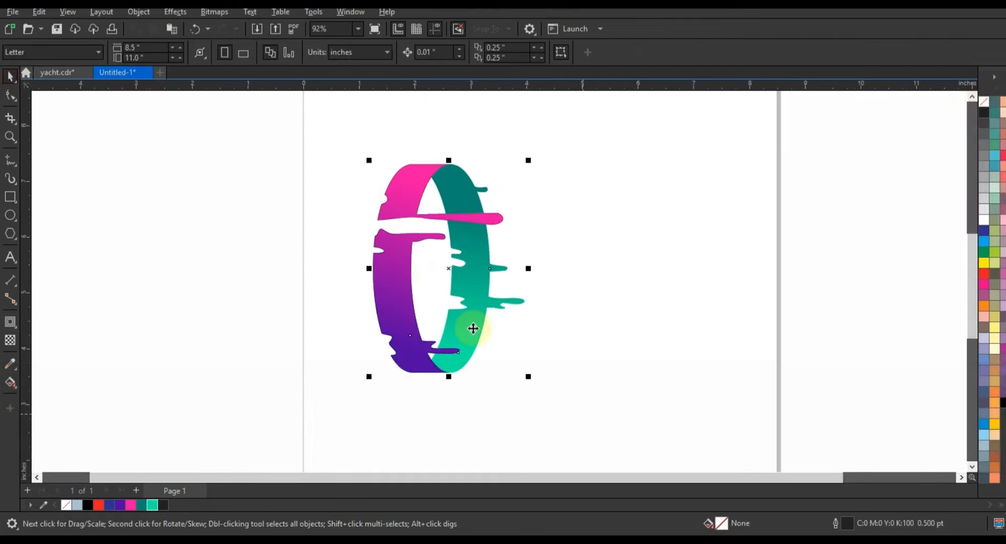
drag(475, 295, 494, 284)
click(624, 292)
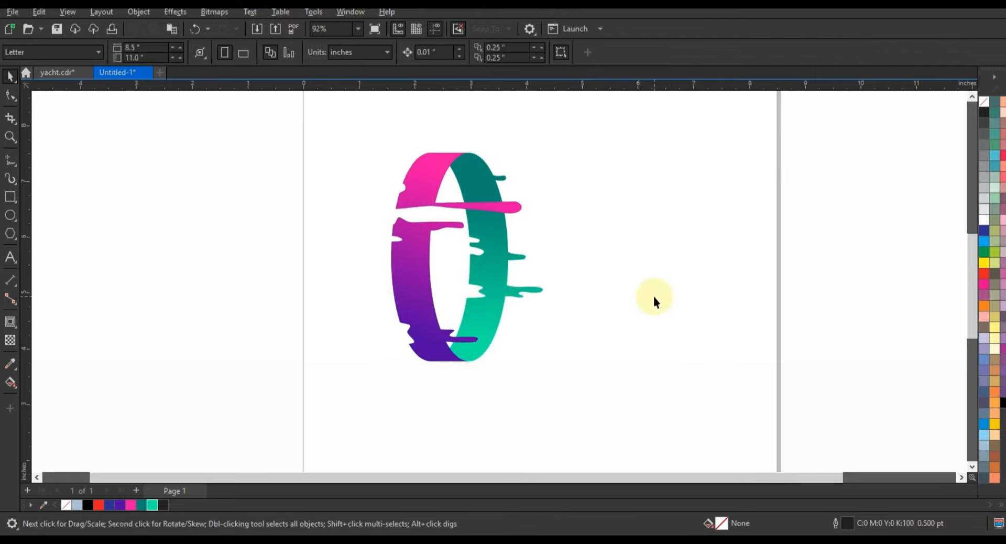
- Squash the whole ring artwork vertically about its centre to about 2.58 inches high, keeping its width, and clear its outlines
key(F3)
drag(588, 417, 576, 412)
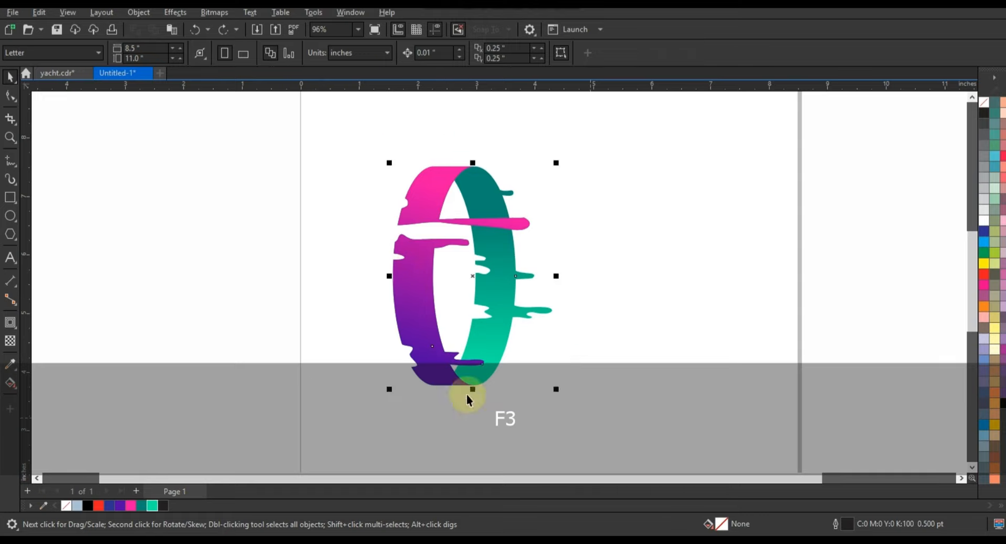
drag(471, 387, 472, 364)
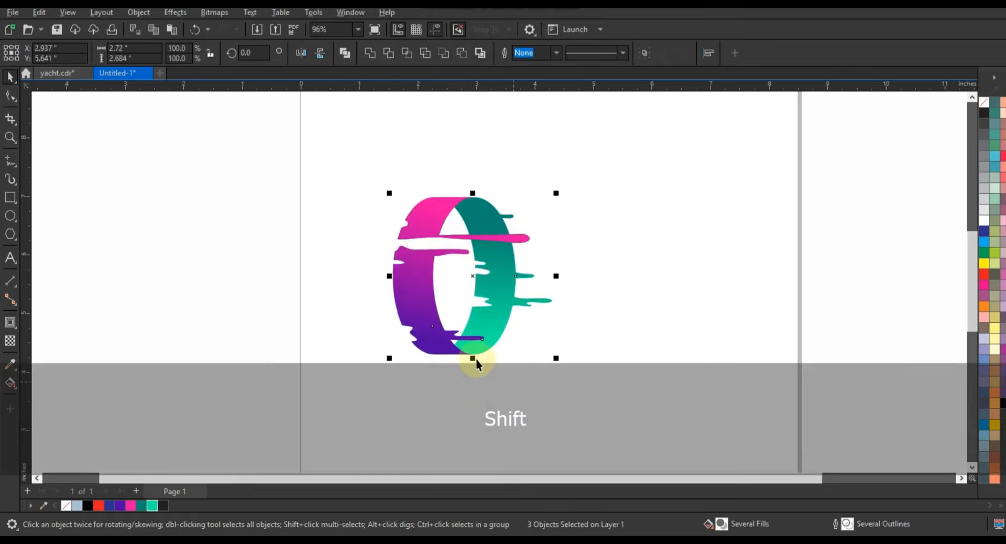
click(477, 359)
drag(333, 133, 585, 406)
drag(474, 360, 473, 356)
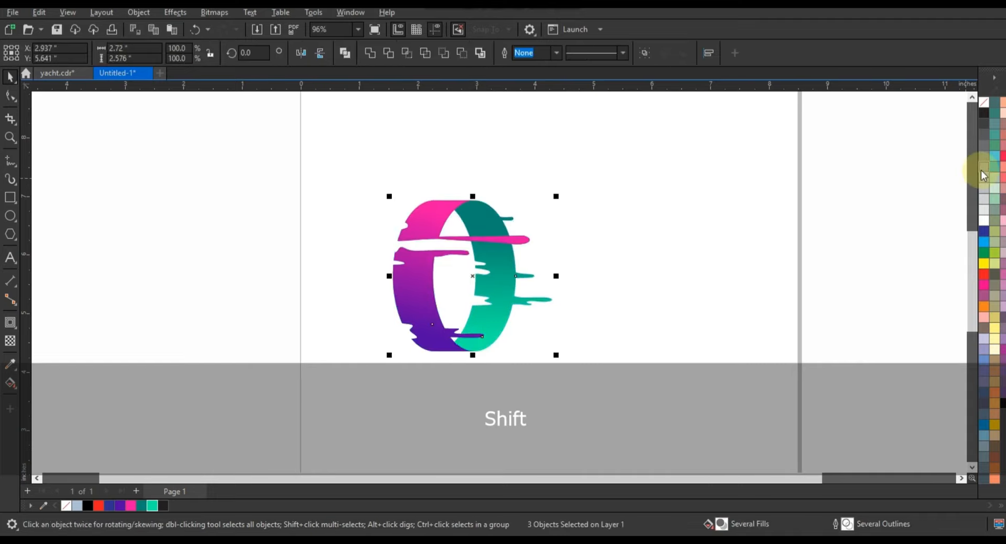
right_click(984, 102)
click(970, 109)
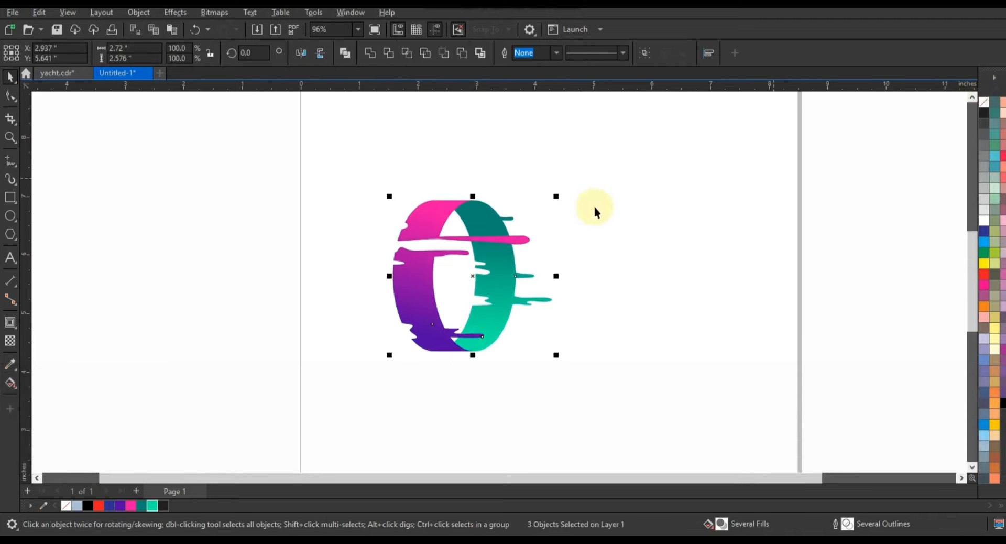
- Move the whole ring artwork about 0.5 inch to the right on the page and zoom in on it
click(671, 157)
drag(435, 344, 487, 345)
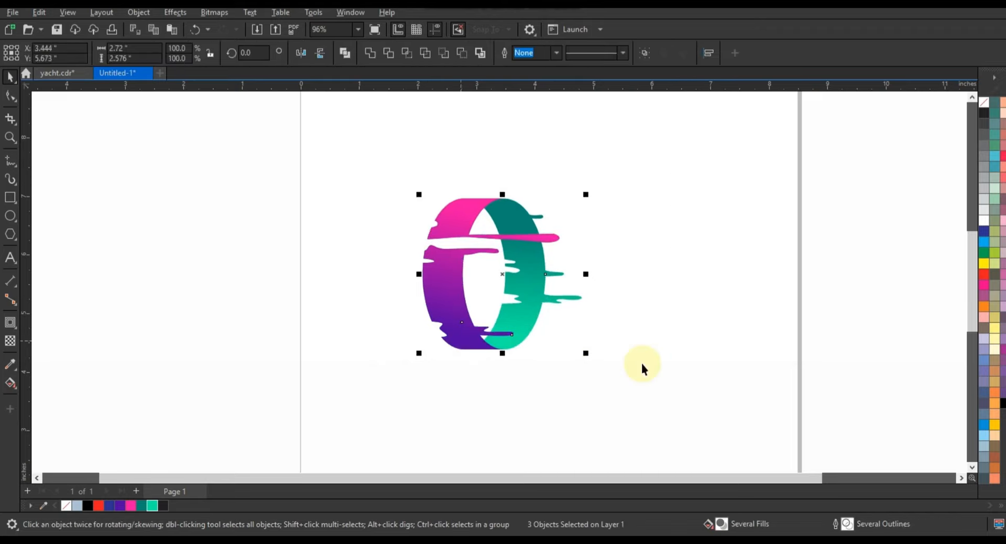
key(z)
drag(269, 154, 728, 398)
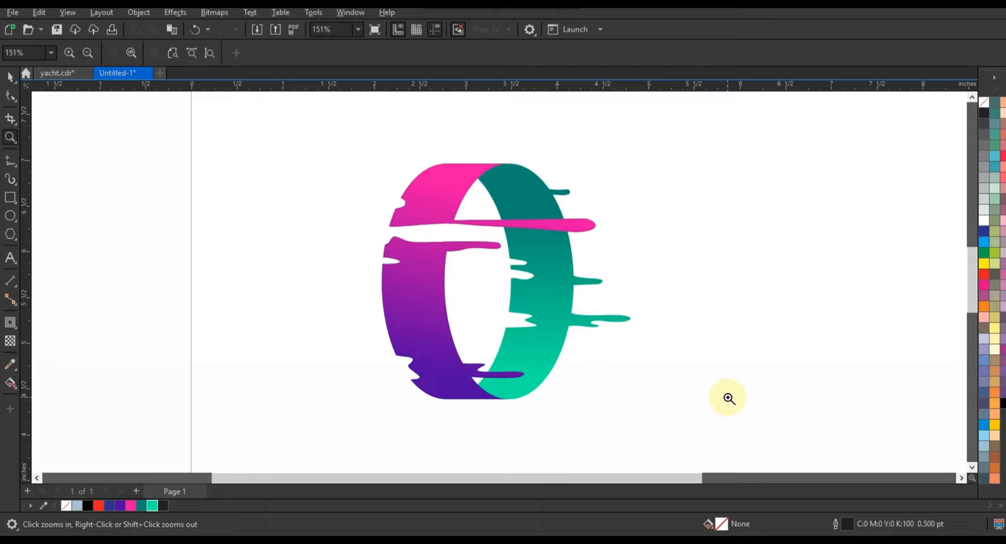